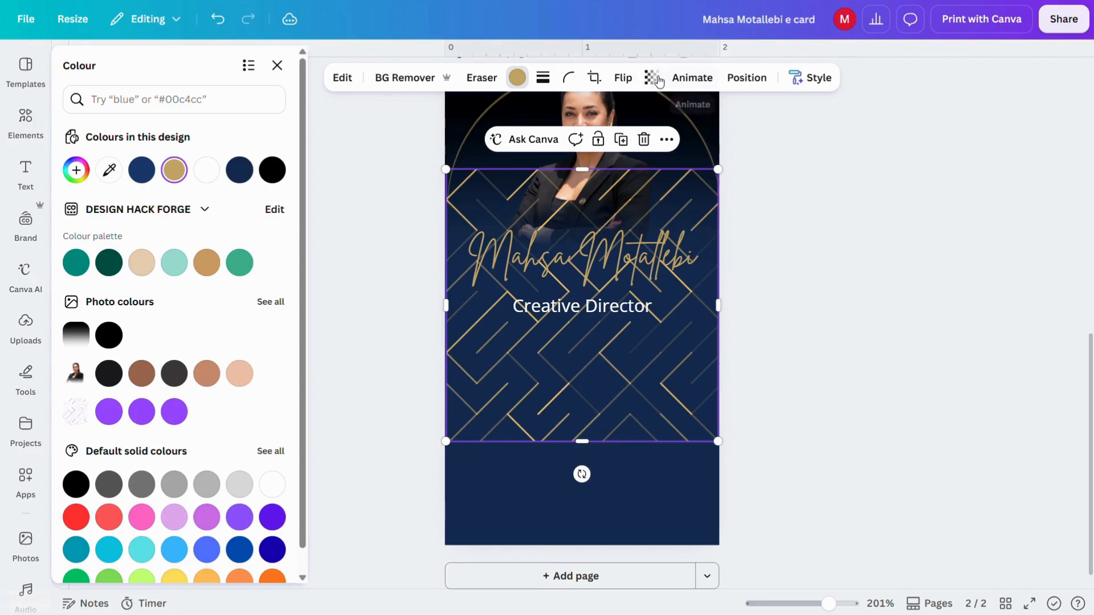
Step: Fade the gold line pattern behind the name to about 20 transparency
click(651, 77)
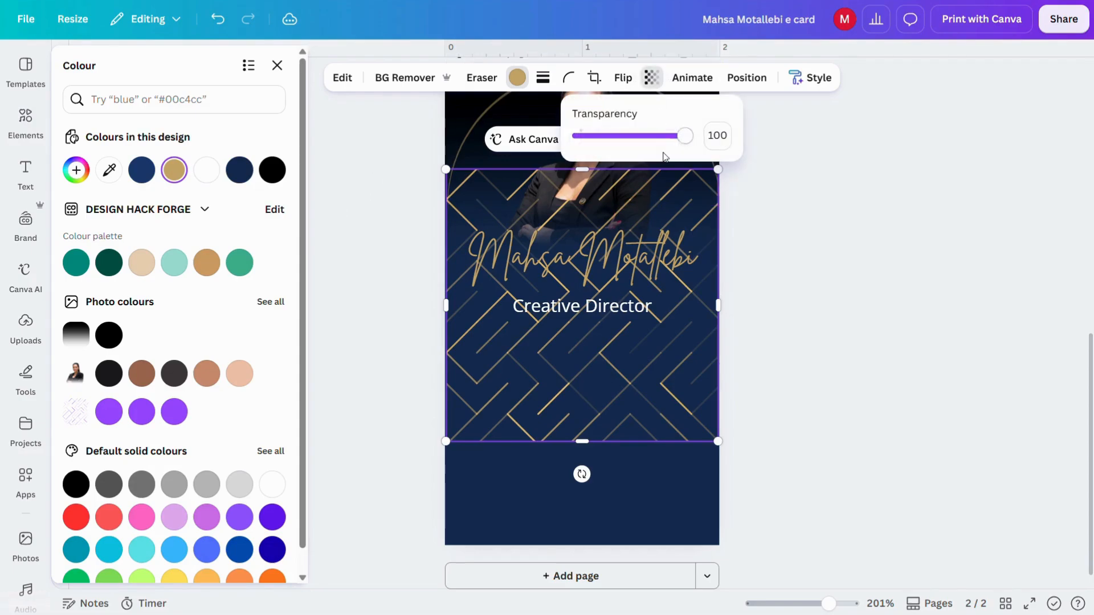
drag(681, 140, 595, 140)
click(375, 385)
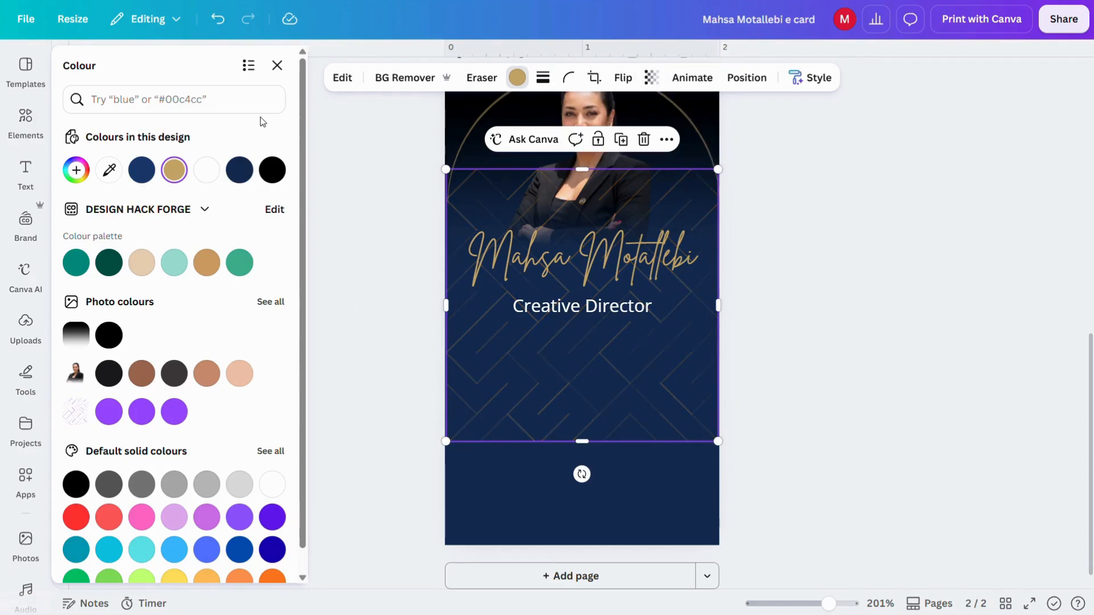
click(285, 73)
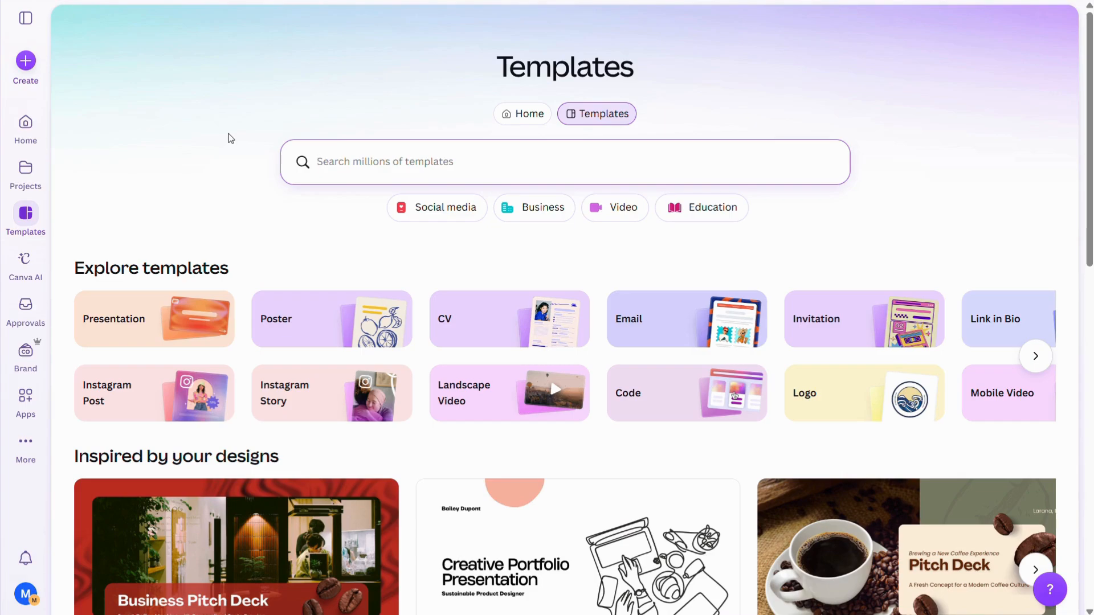
Step: Search templates for 'business card portrait' and browse through the results
text(business card portrait)
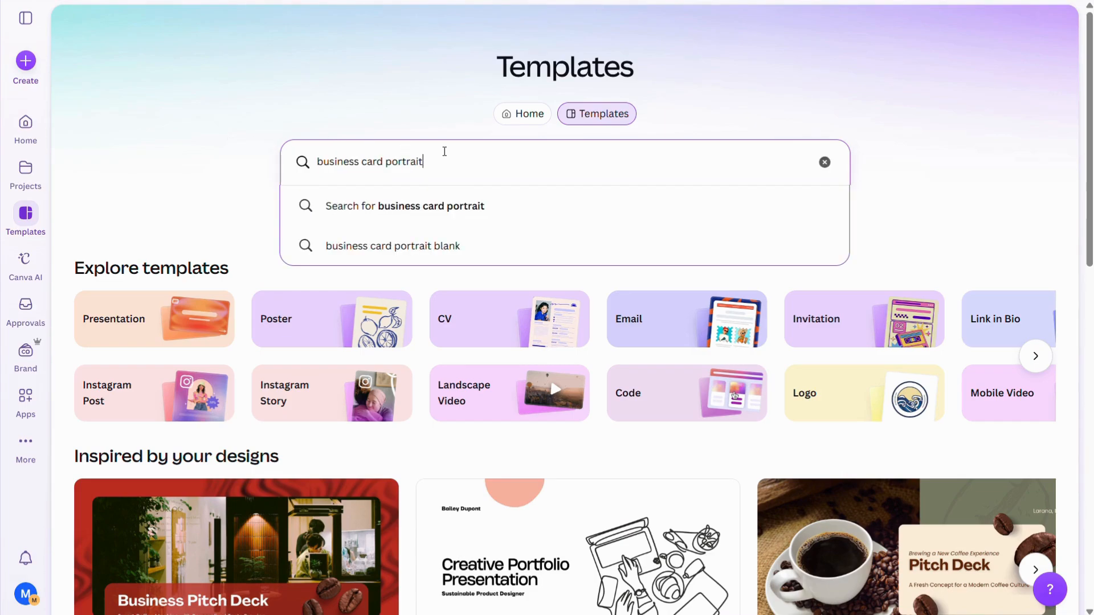
key(Return)
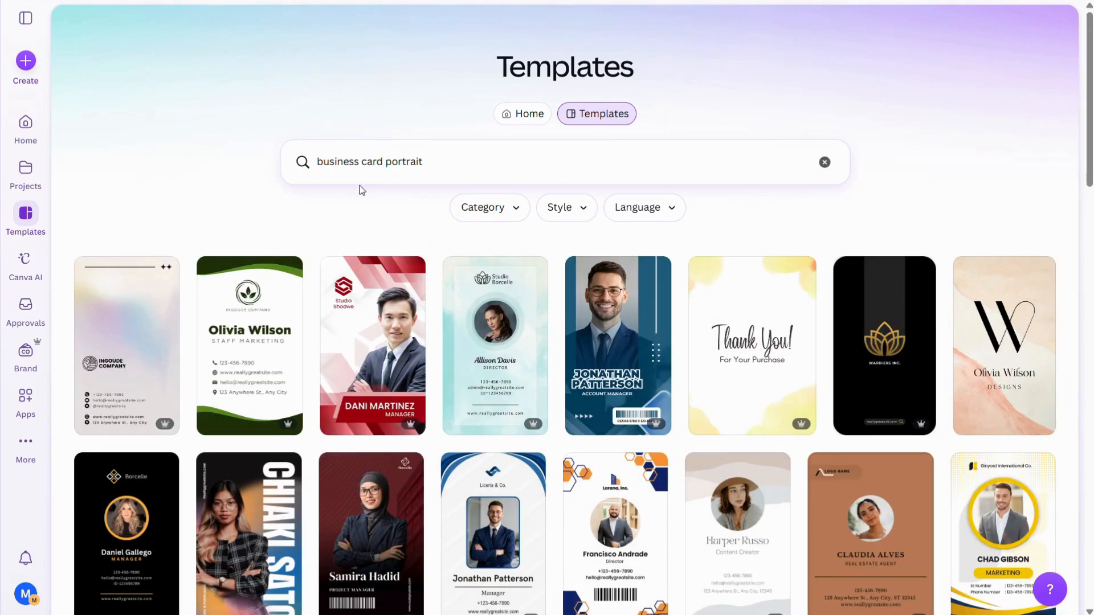
scroll(374, 210, down, 2)
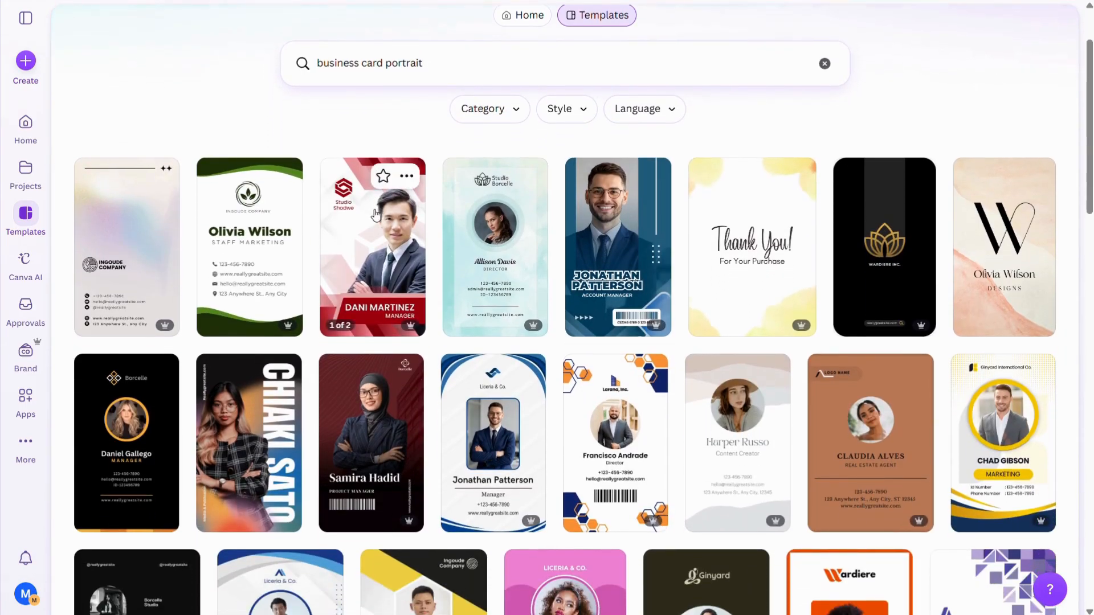
scroll(375, 214, down, 9)
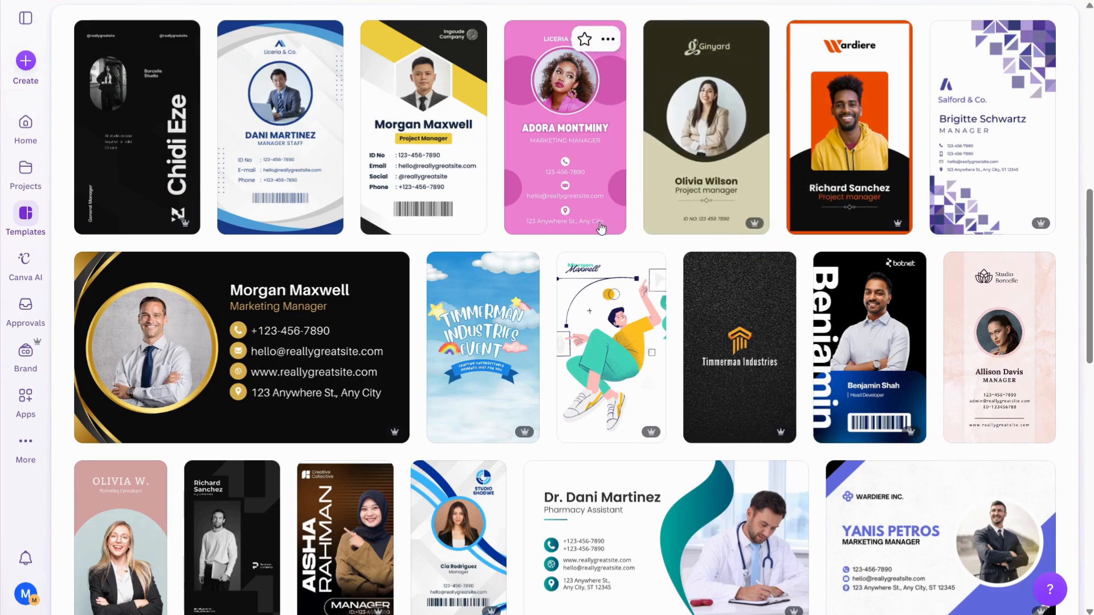
scroll(546, 261, down, 2)
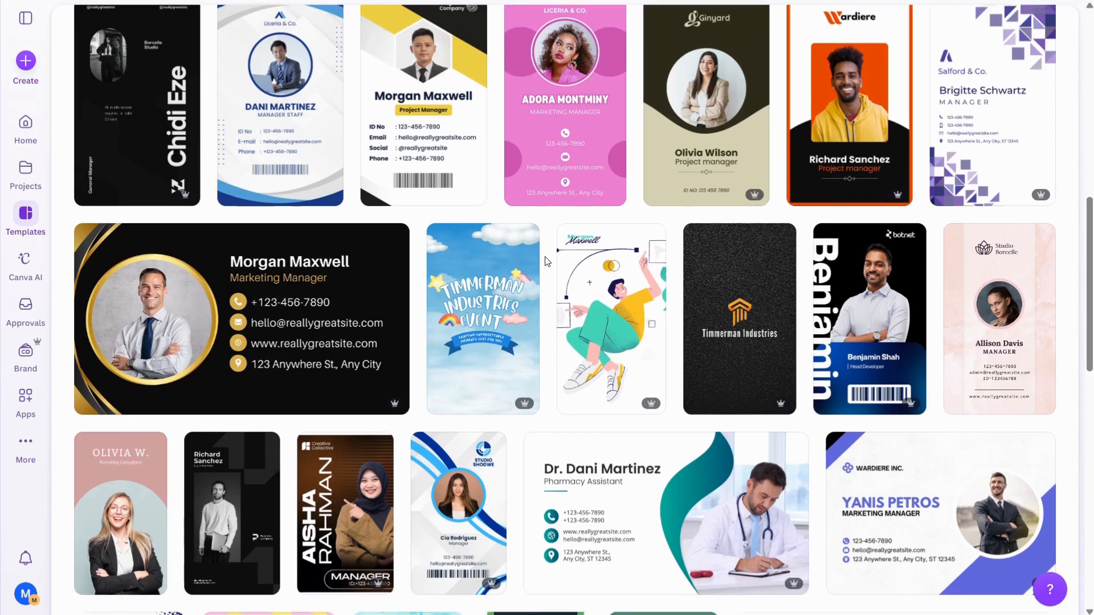
scroll(545, 261, down, 6)
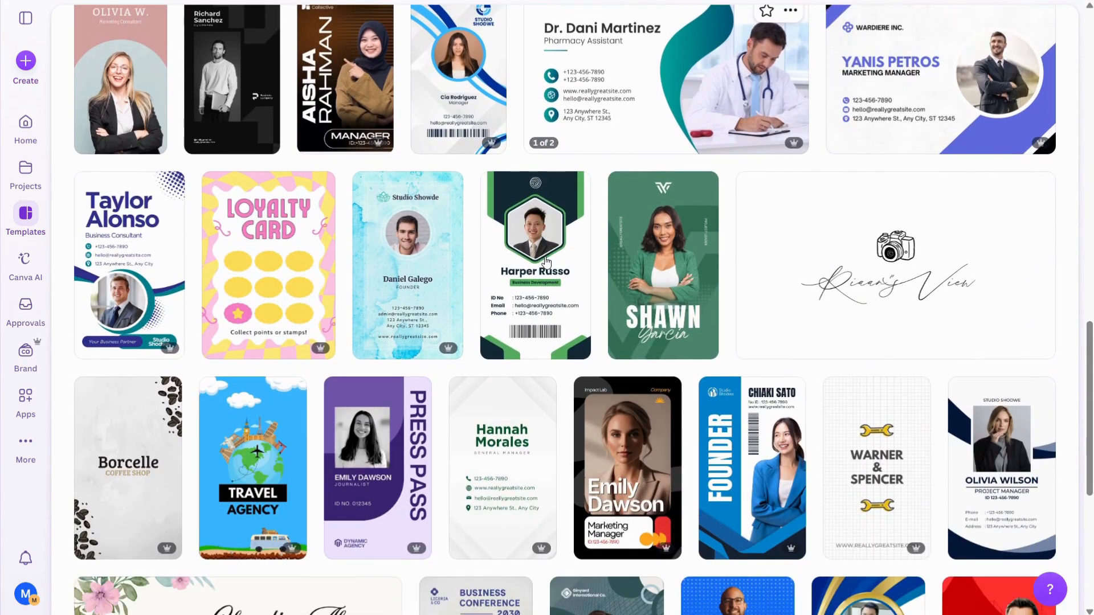
mouse_move(546, 262)
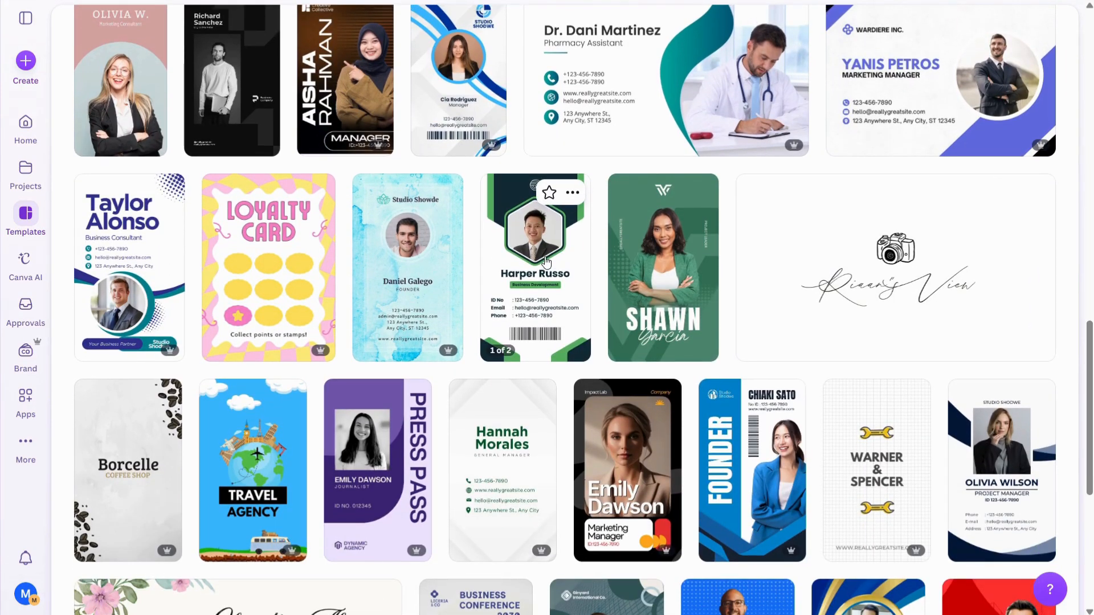
scroll(546, 262, up, 15)
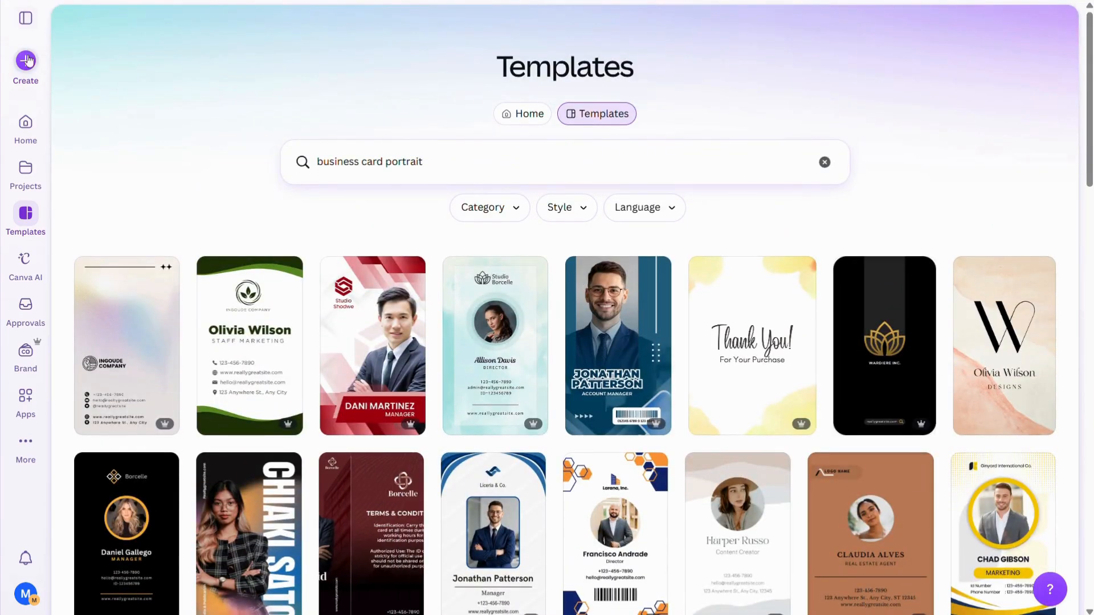
click(29, 64)
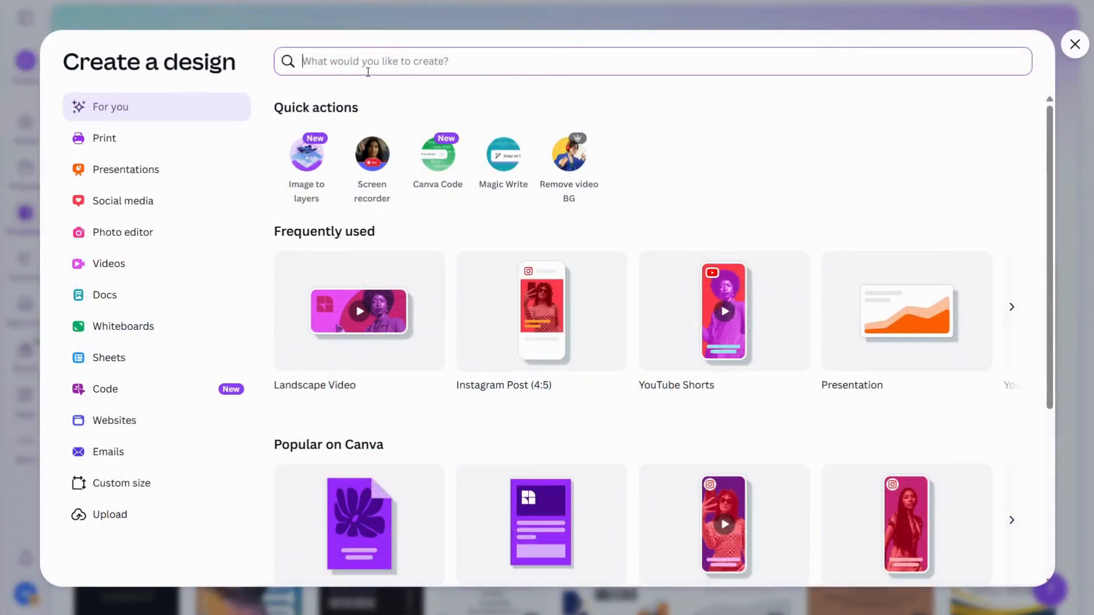
Step: Create a new Business Card (Portrait) design at 2 × 3.5 in
text(busi)
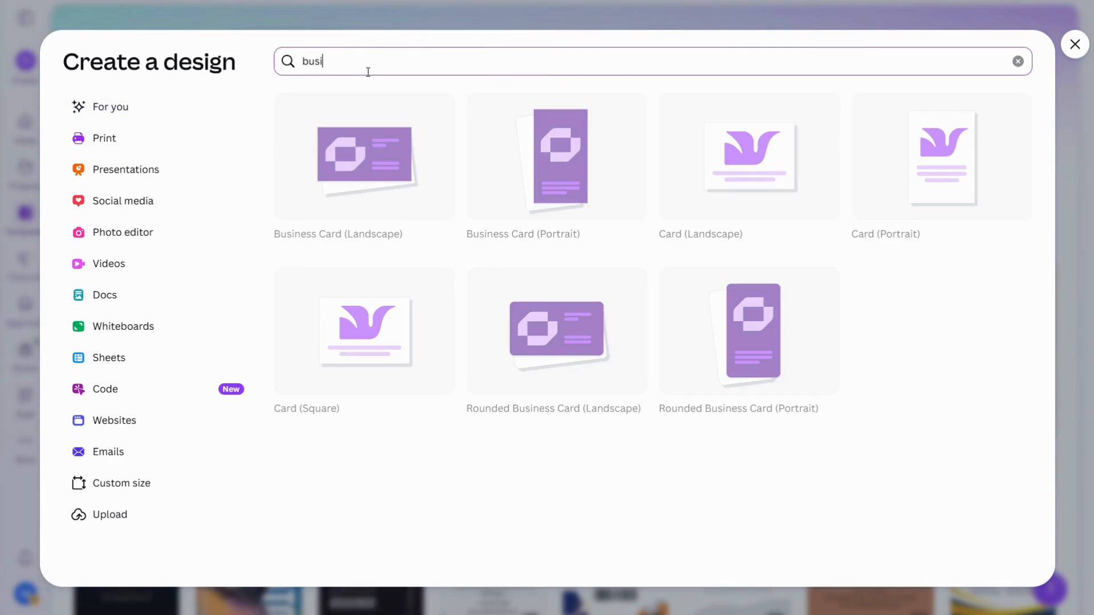
text(ness card)
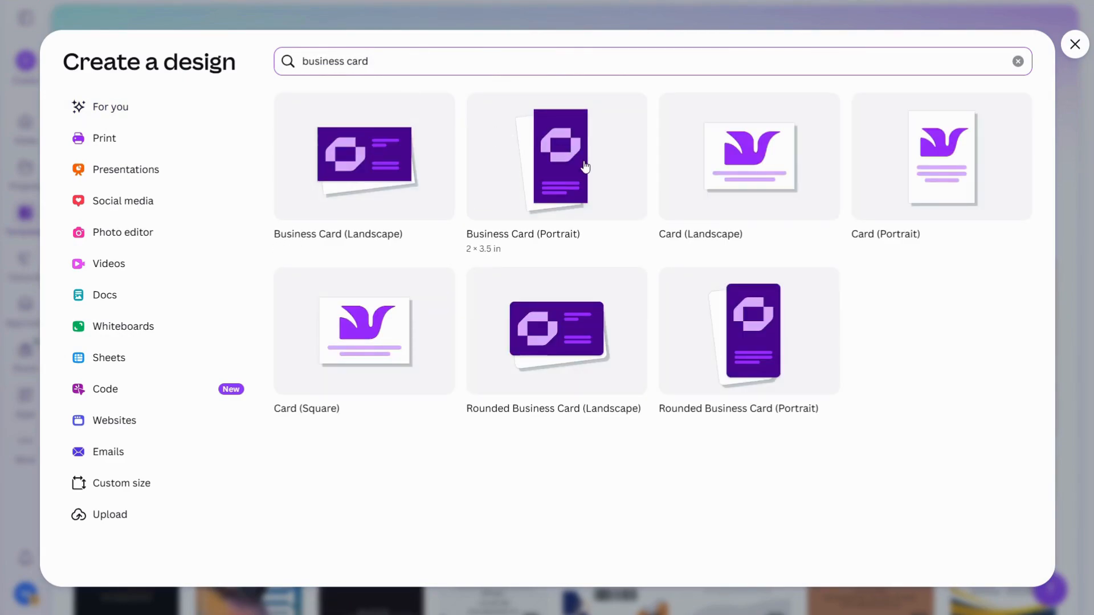
click(550, 213)
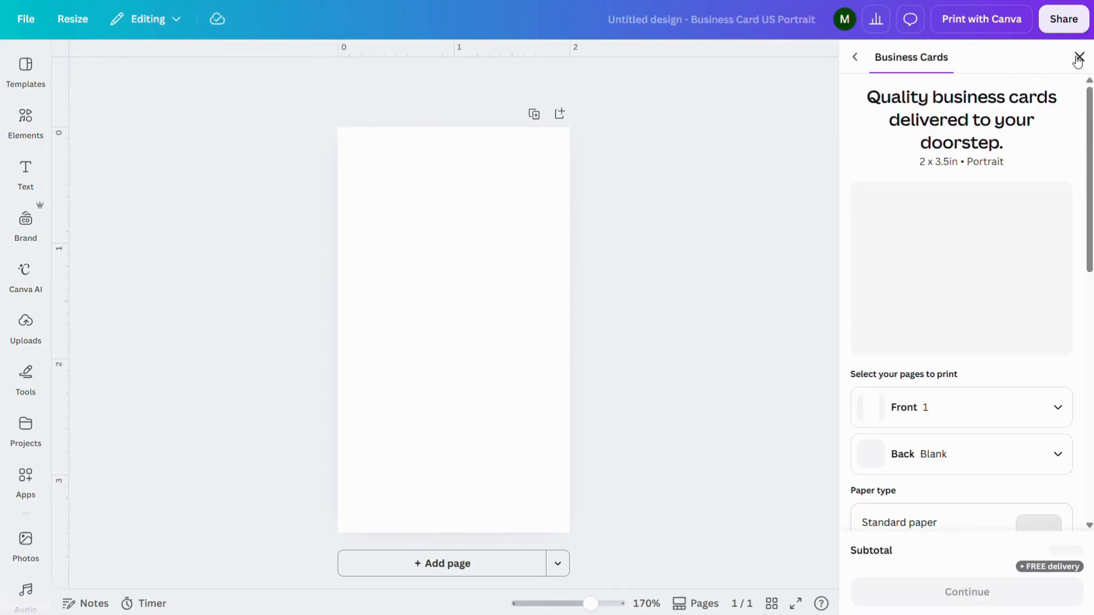
click(1078, 57)
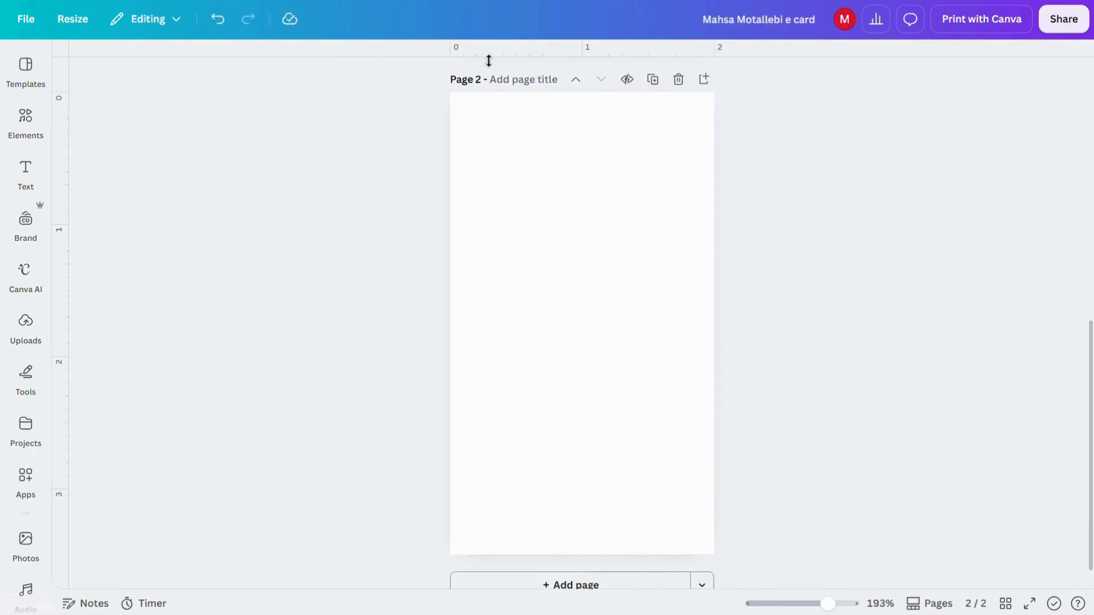
Step: Fill the blank card page's background with dark blue #142b4e
click(545, 230)
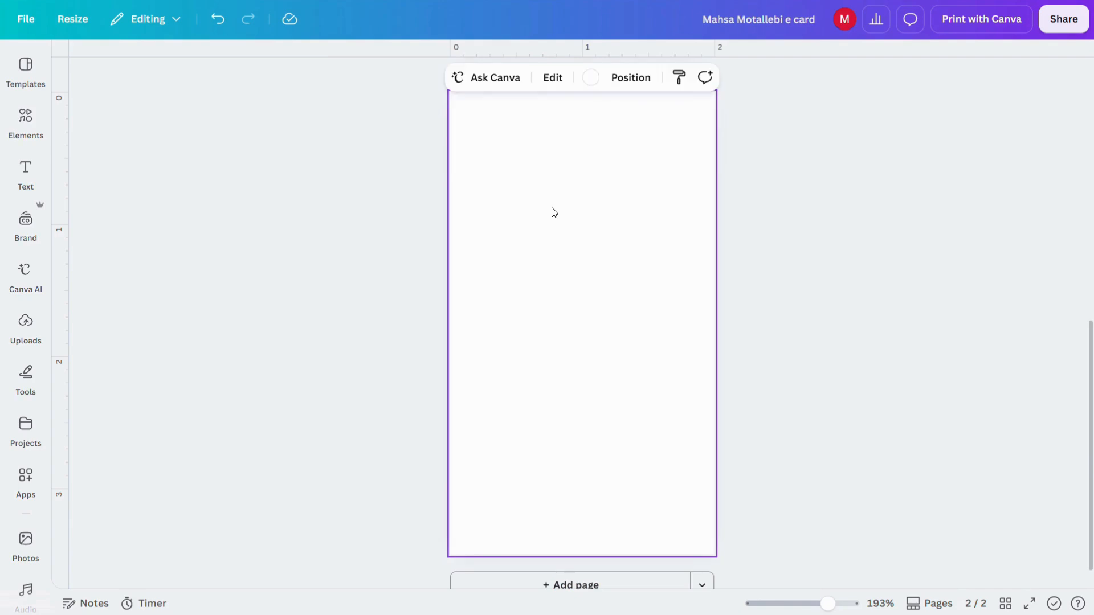
click(589, 79)
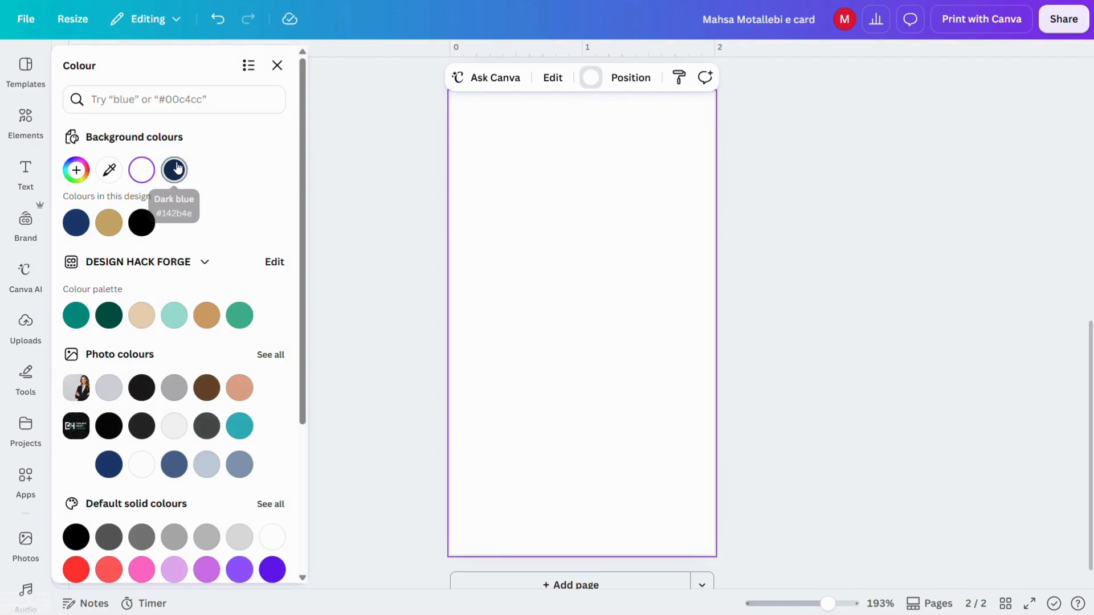
click(174, 169)
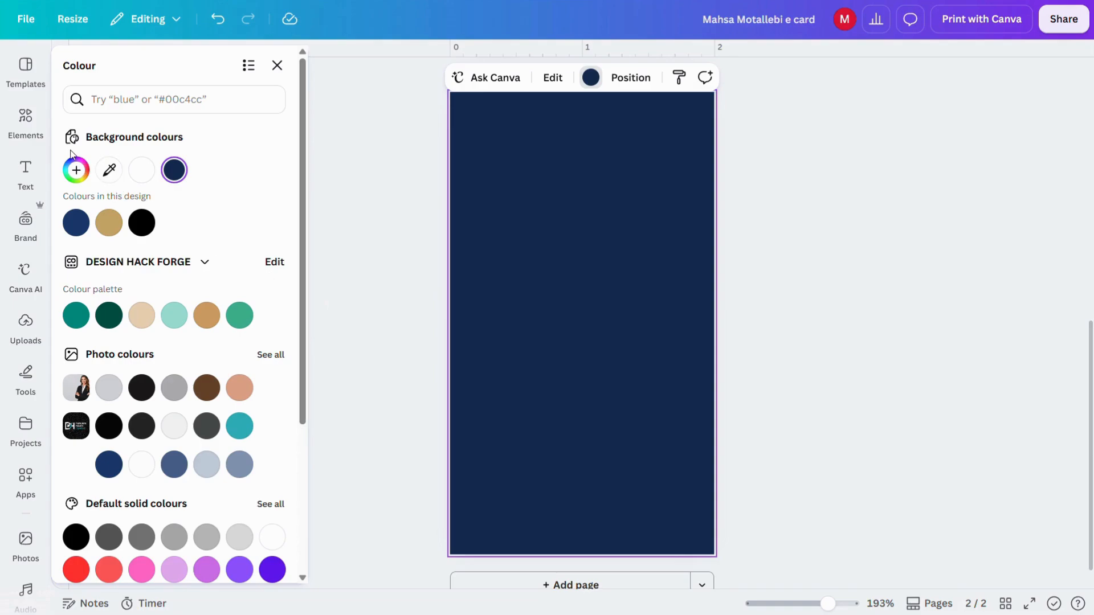
click(19, 338)
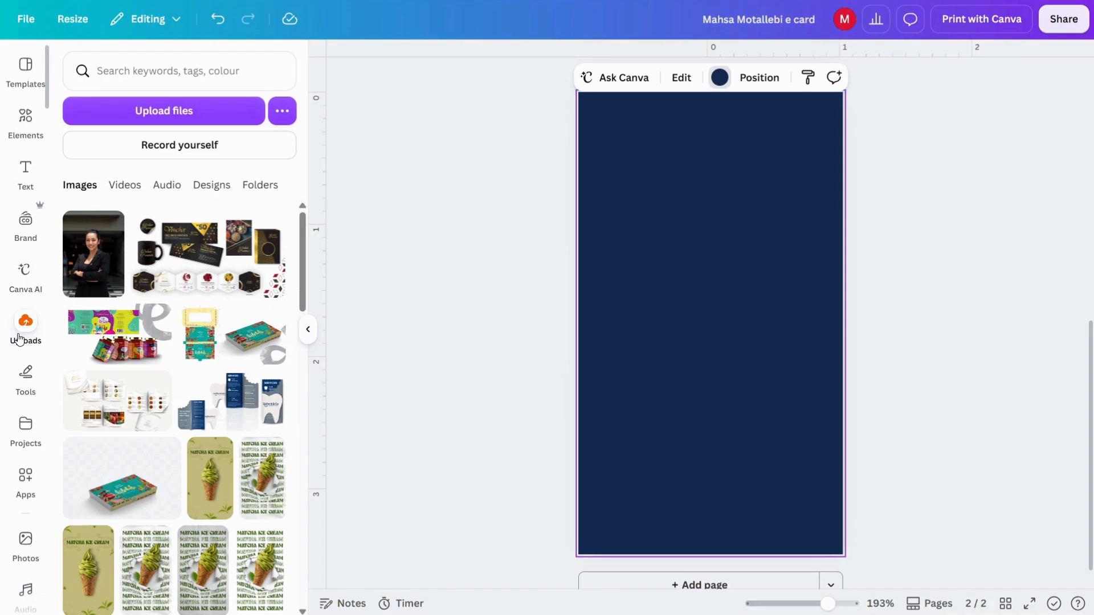
Step: Add the woman's photo from Uploads and remove its background
click(92, 254)
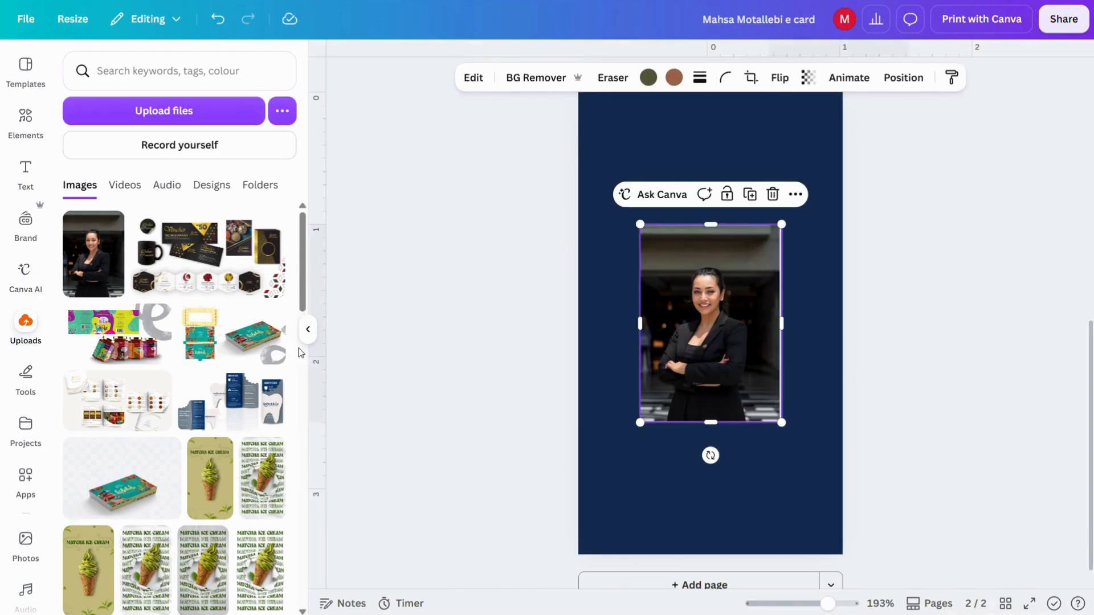
click(308, 329)
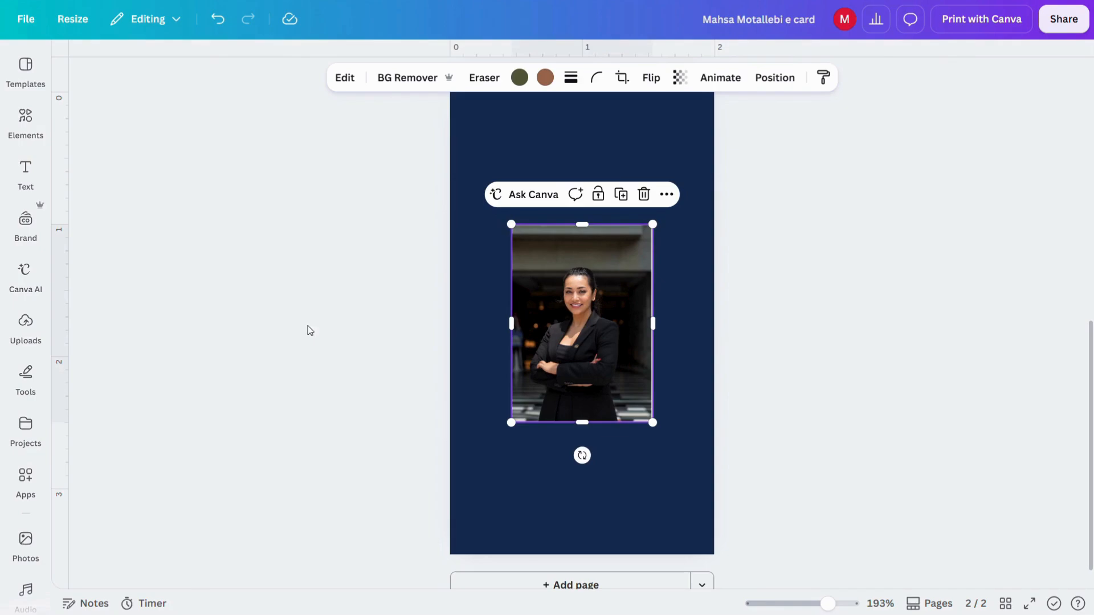
click(408, 75)
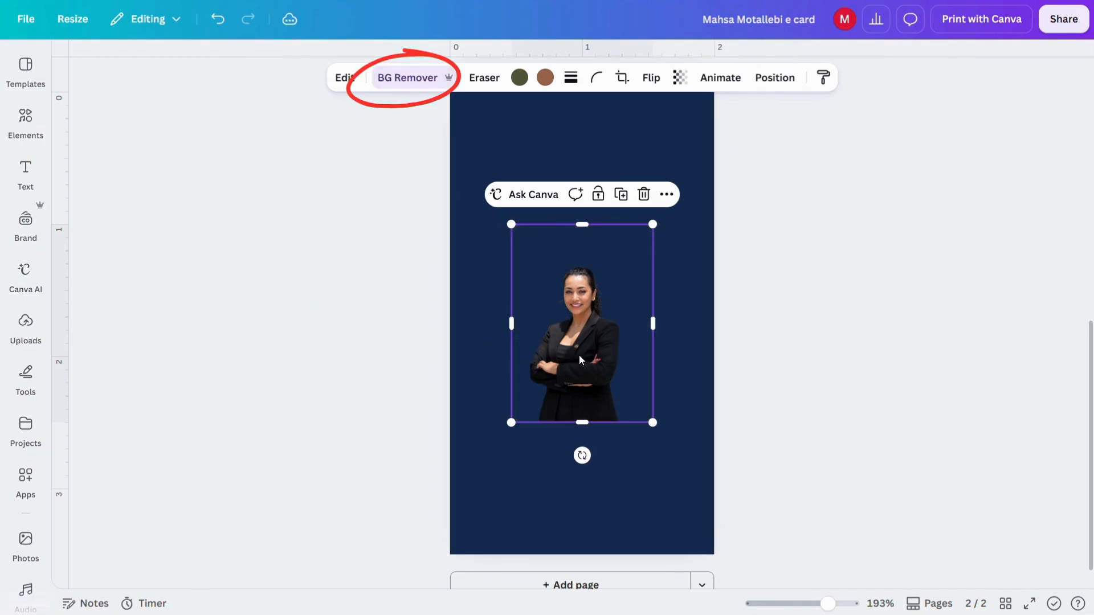
Step: Enlarge, crop and position the cut-out photo across the card's upper half
drag(507, 435, 449, 509)
drag(560, 397, 585, 230)
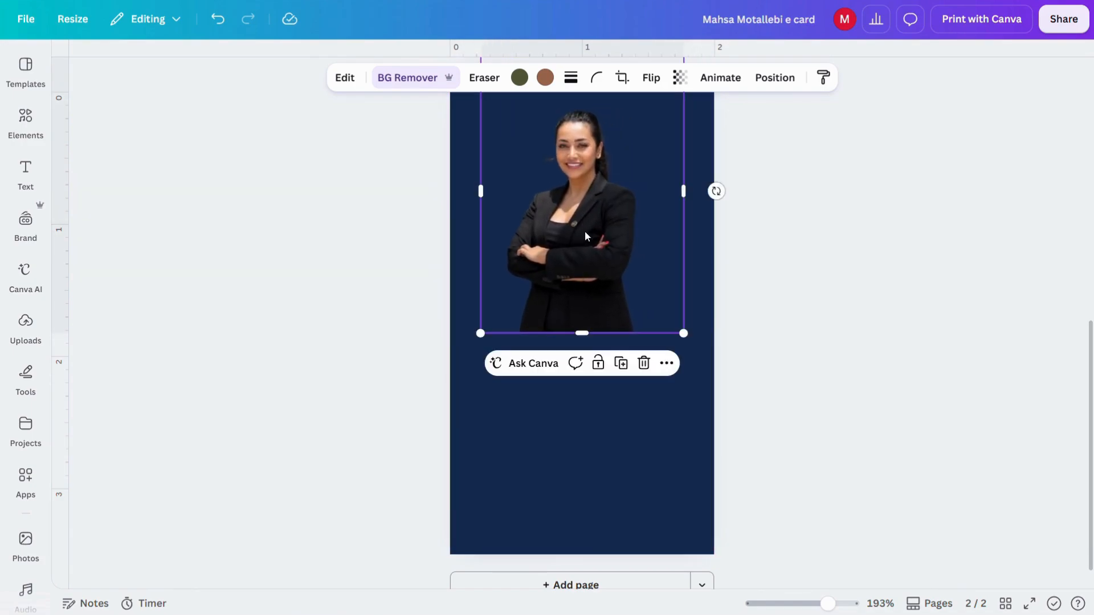
scroll(634, 295, up, 1)
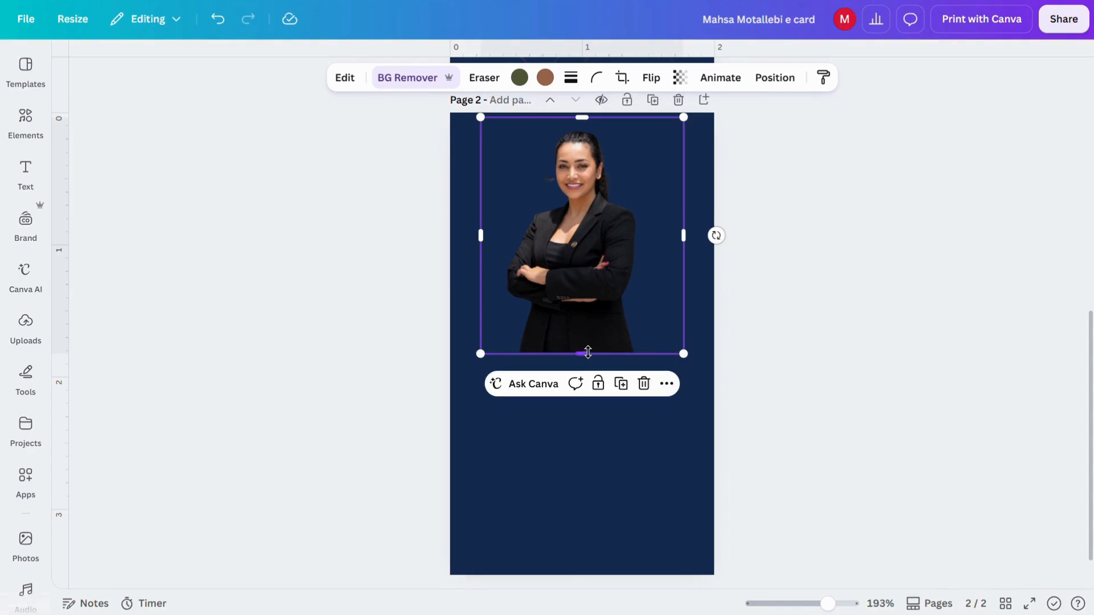
drag(589, 345, 589, 295)
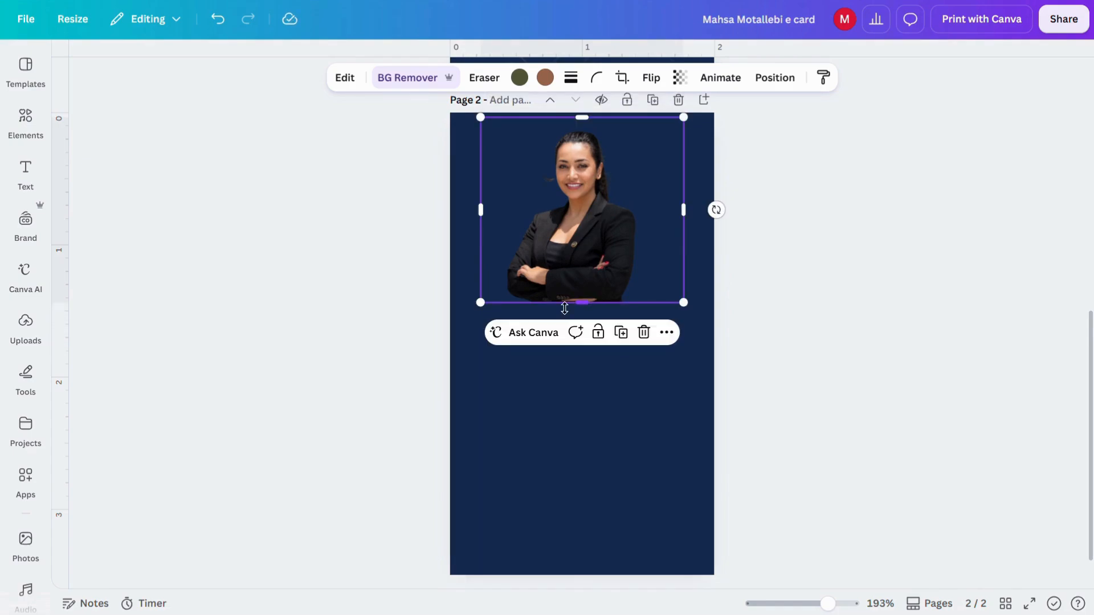
drag(480, 302, 459, 321)
drag(691, 321, 708, 342)
click(447, 366)
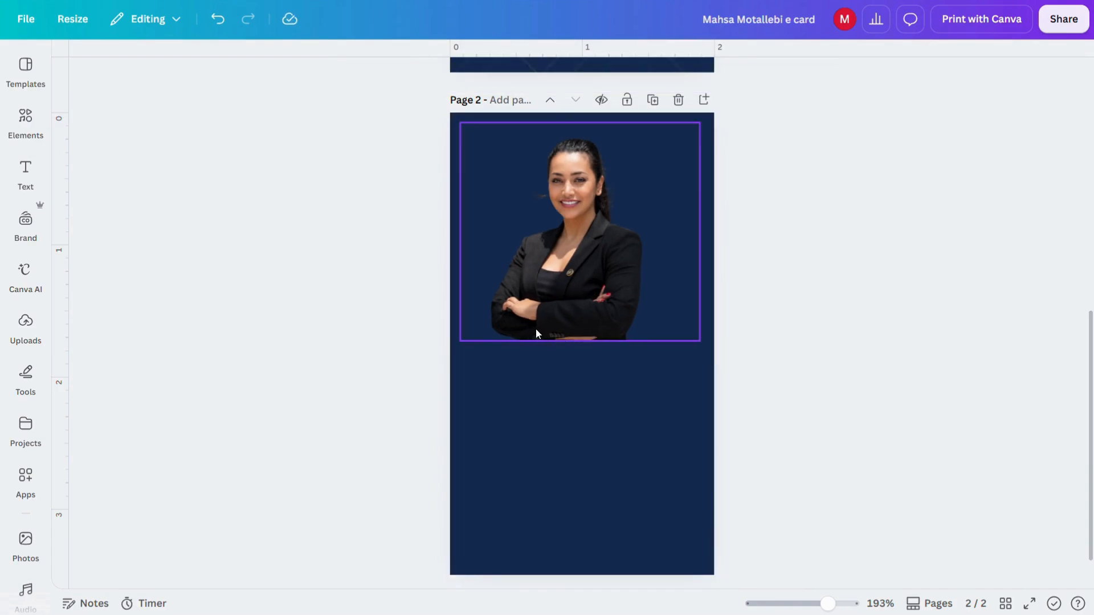
Step: Open the Image Blender app and select the woman's photo
click(25, 477)
click(163, 74)
text(b)
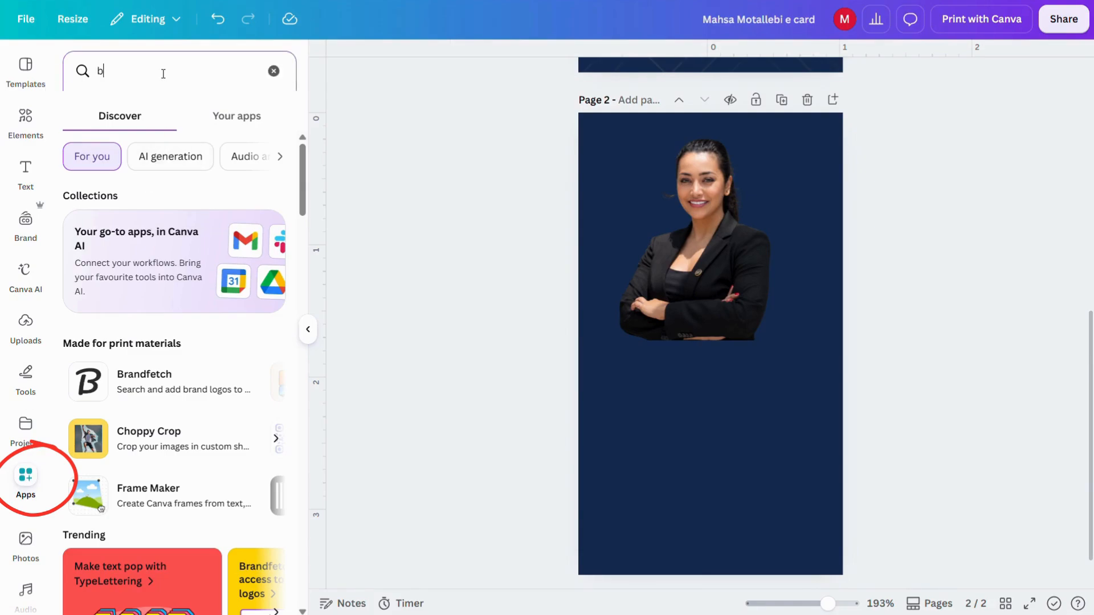
text(lender)
key(Return)
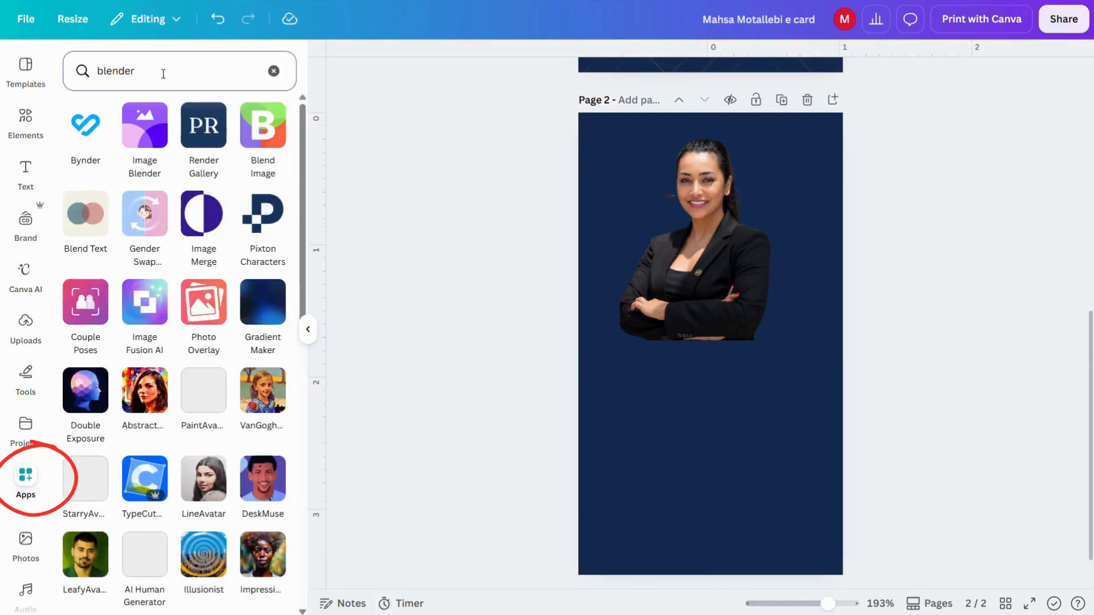
click(153, 149)
click(706, 239)
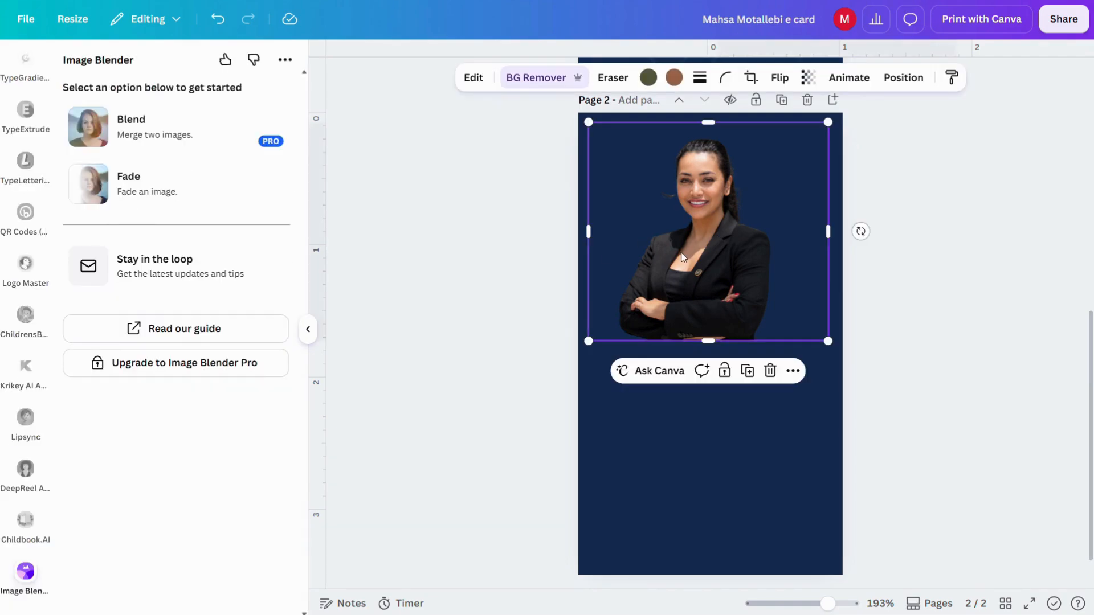
Step: Apply a linear fade to the photo's lower part at strength 24 and save it
click(195, 190)
click(114, 163)
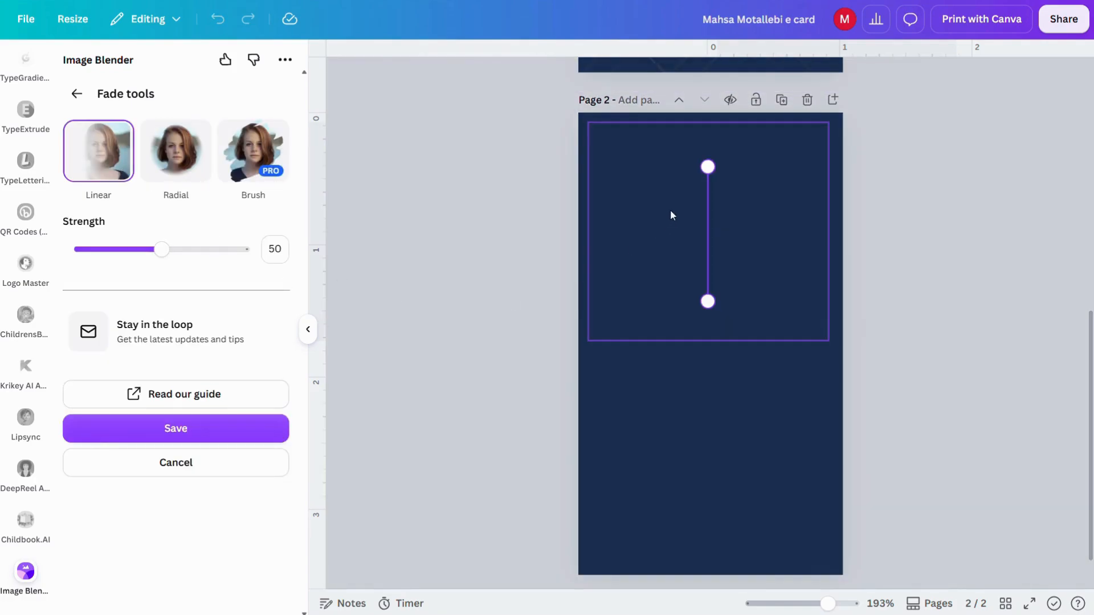
drag(707, 166, 703, 210)
mouse_move(708, 302)
mouse_down()
mouse_move(703, 317)
mouse_move(705, 306)
mouse_up()
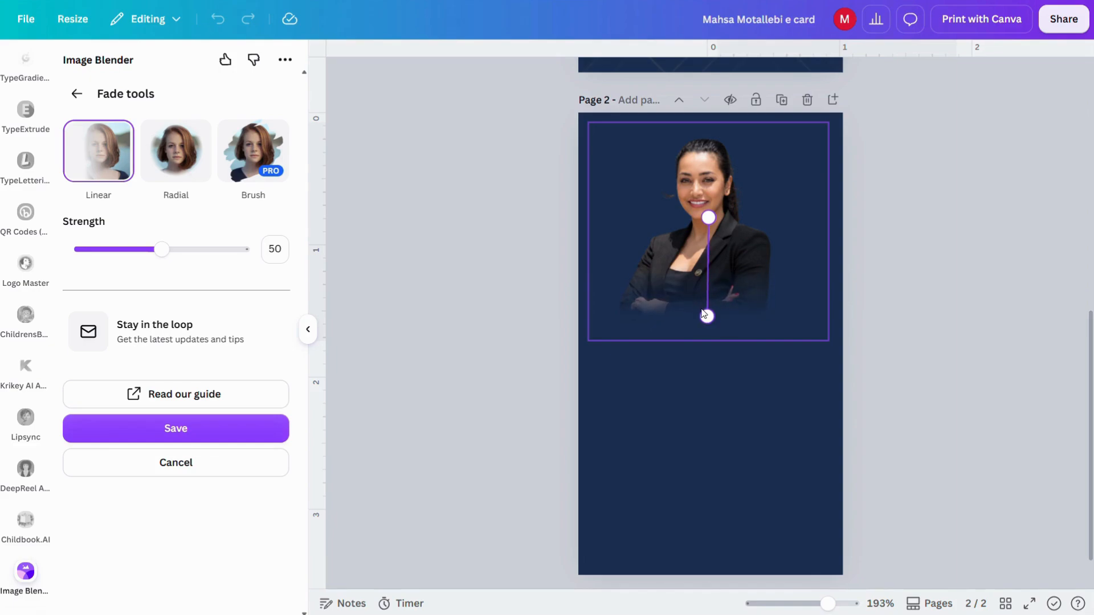
drag(714, 217, 708, 148)
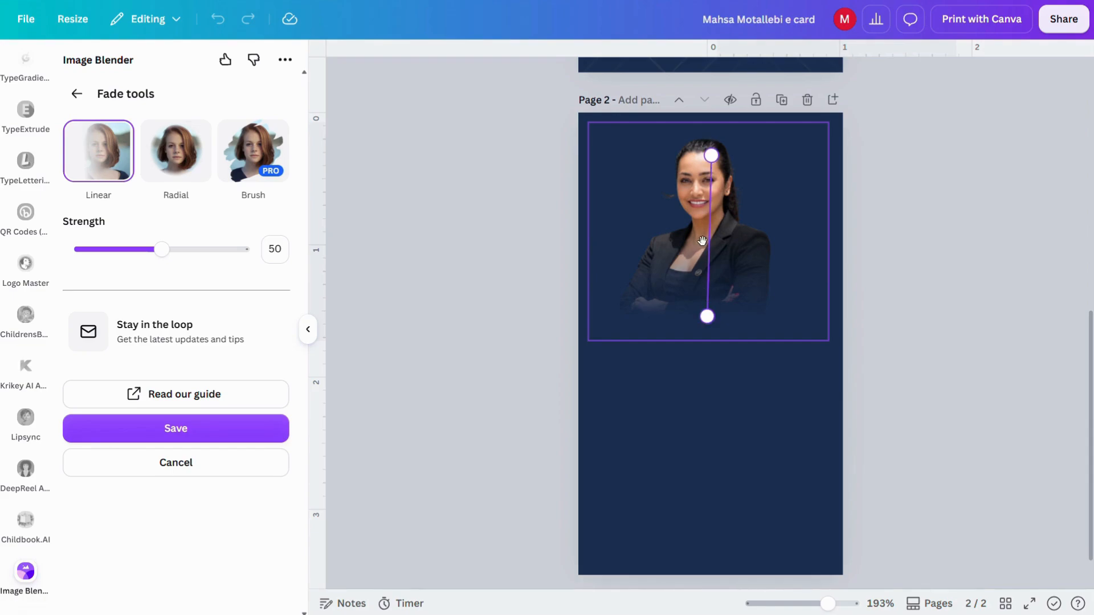
drag(706, 320, 705, 326)
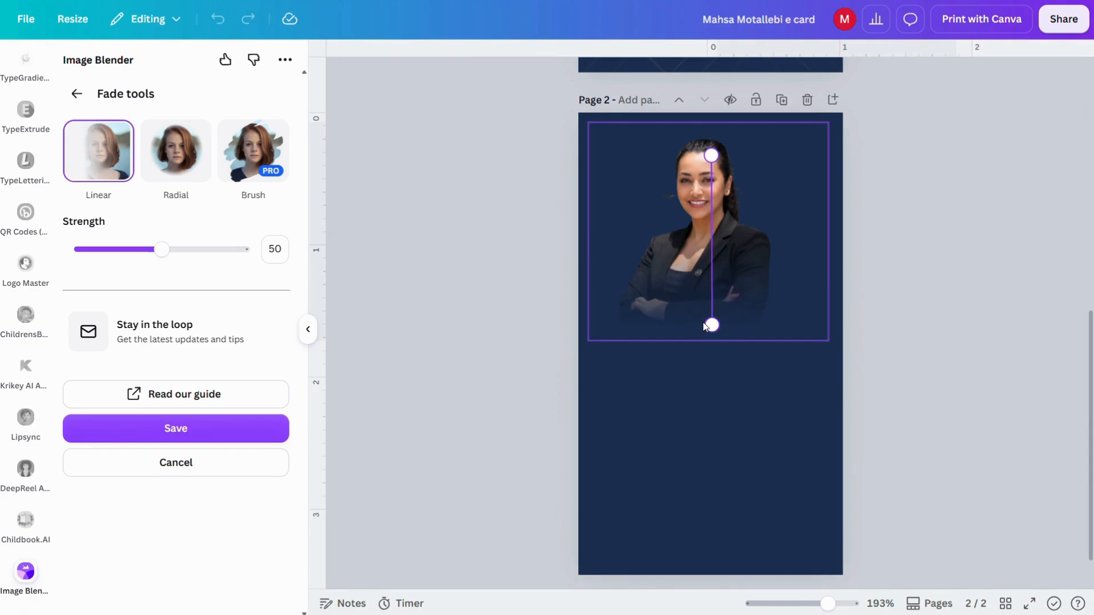
drag(161, 251, 120, 249)
click(214, 433)
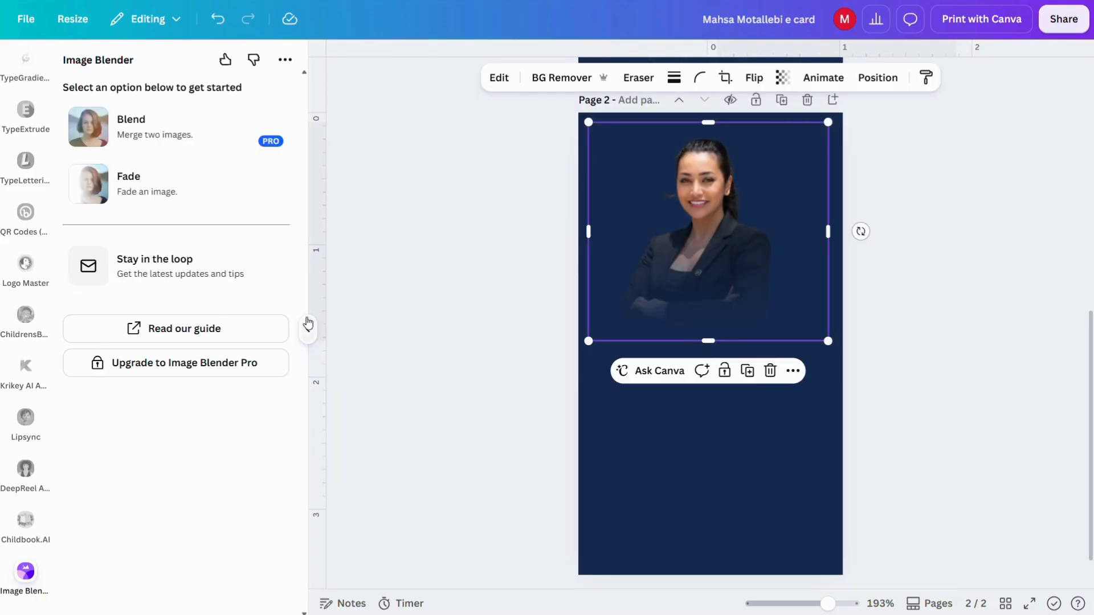
Step: Nudge the faded photo slightly right and down on the card
click(307, 329)
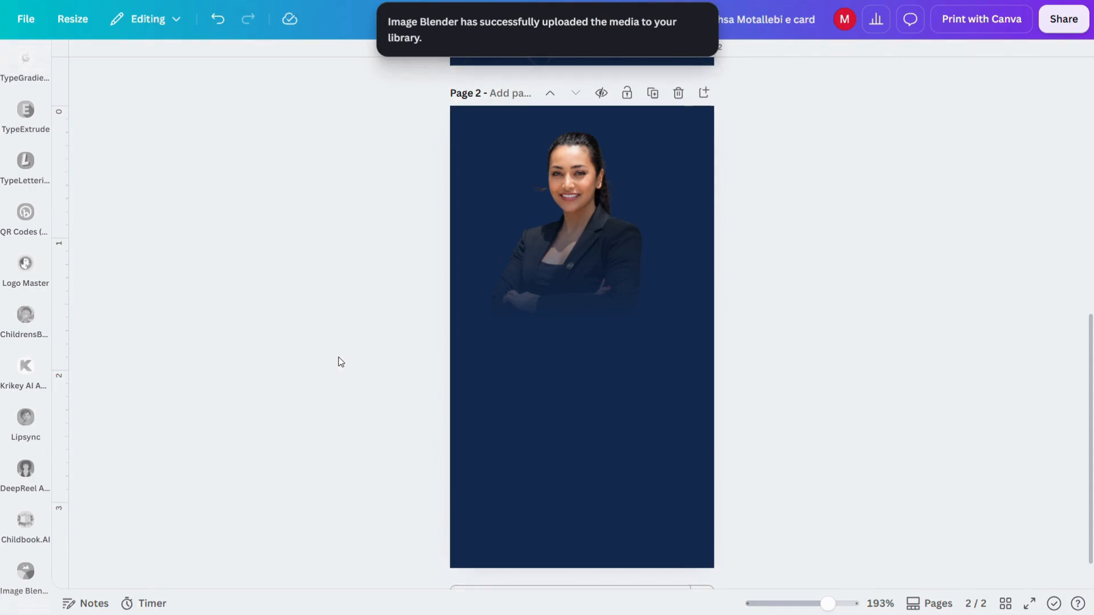
scroll(338, 359, up, 1)
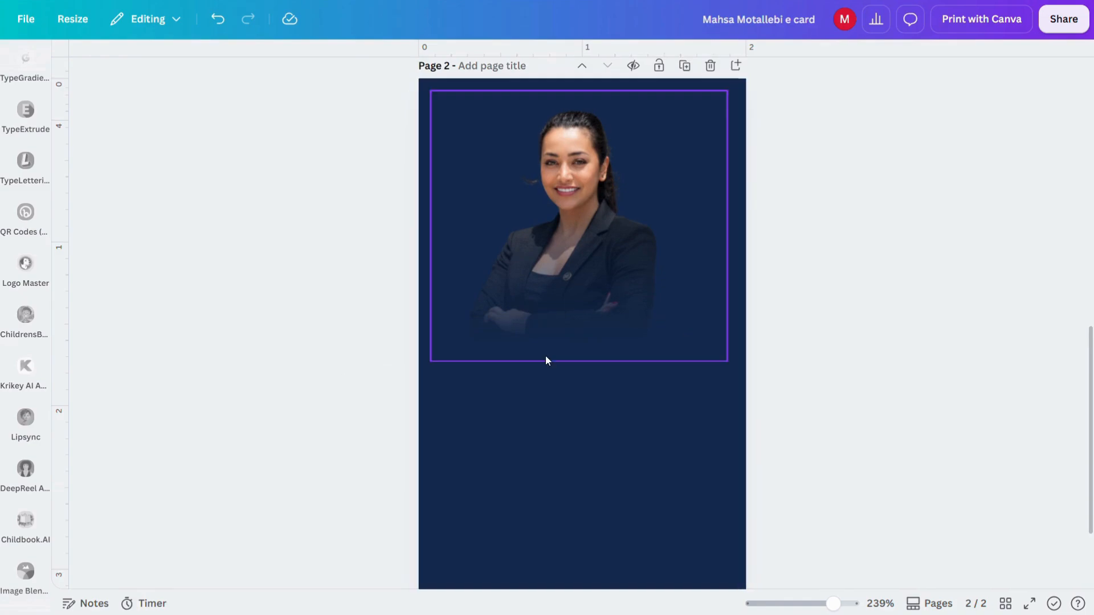
drag(623, 317, 631, 322)
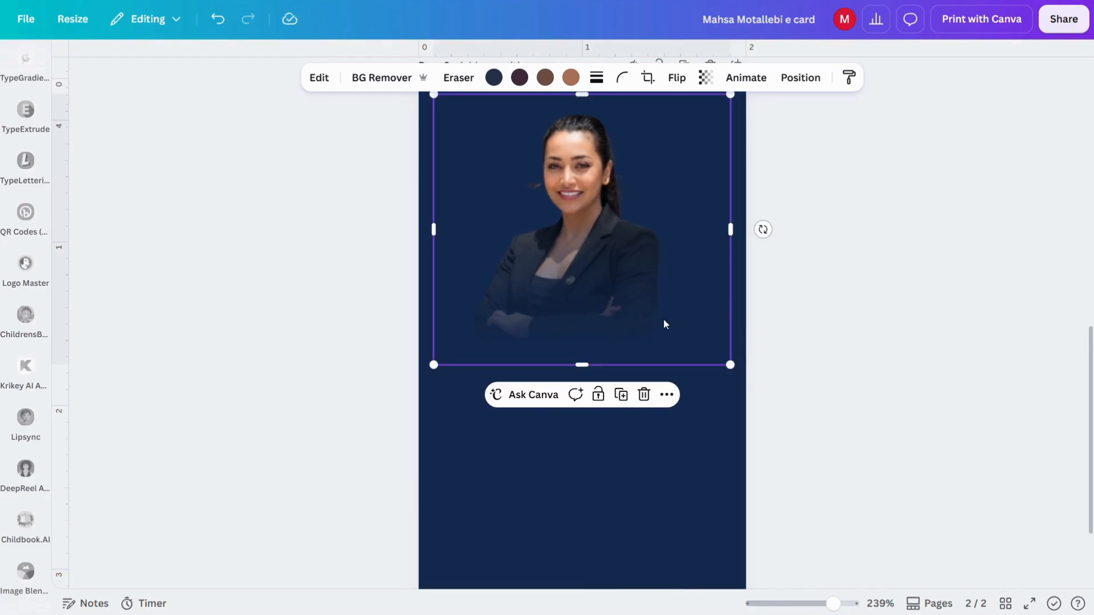
click(843, 338)
scroll(21, 124, up, 5)
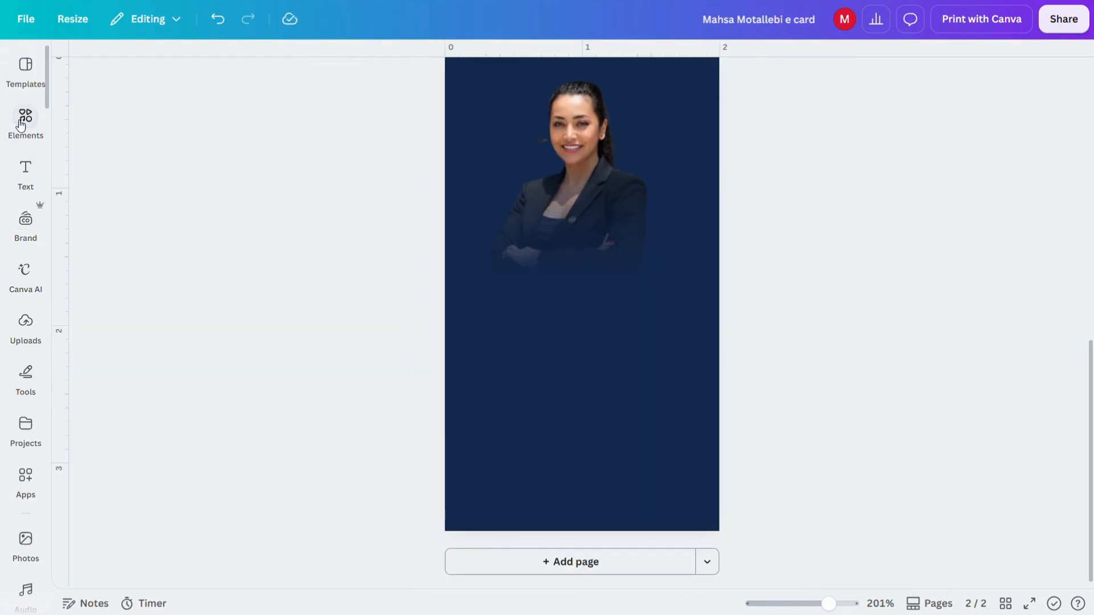
Step: Add a half-circle outline graphic found by searching Elements for 'half circle'
click(21, 124)
click(186, 78)
text(ha)
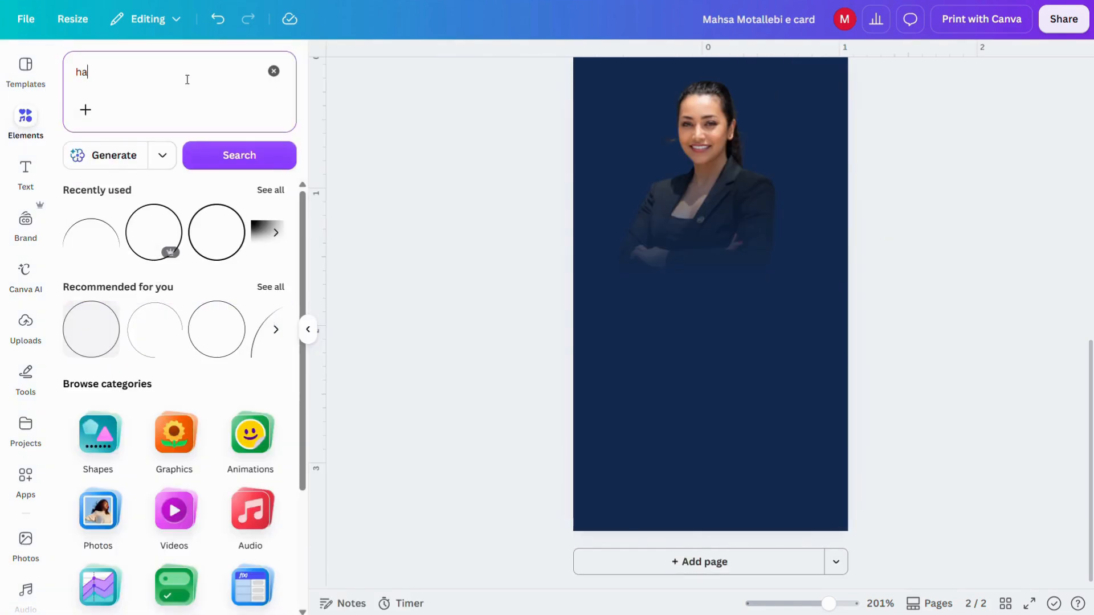
text(lf circle)
key(Return)
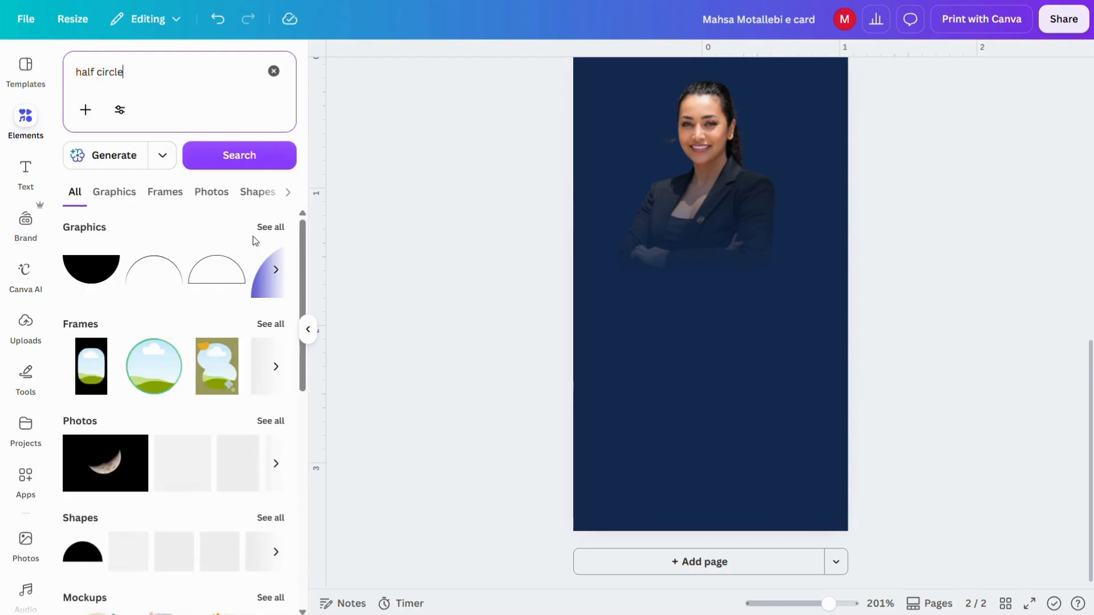
click(268, 229)
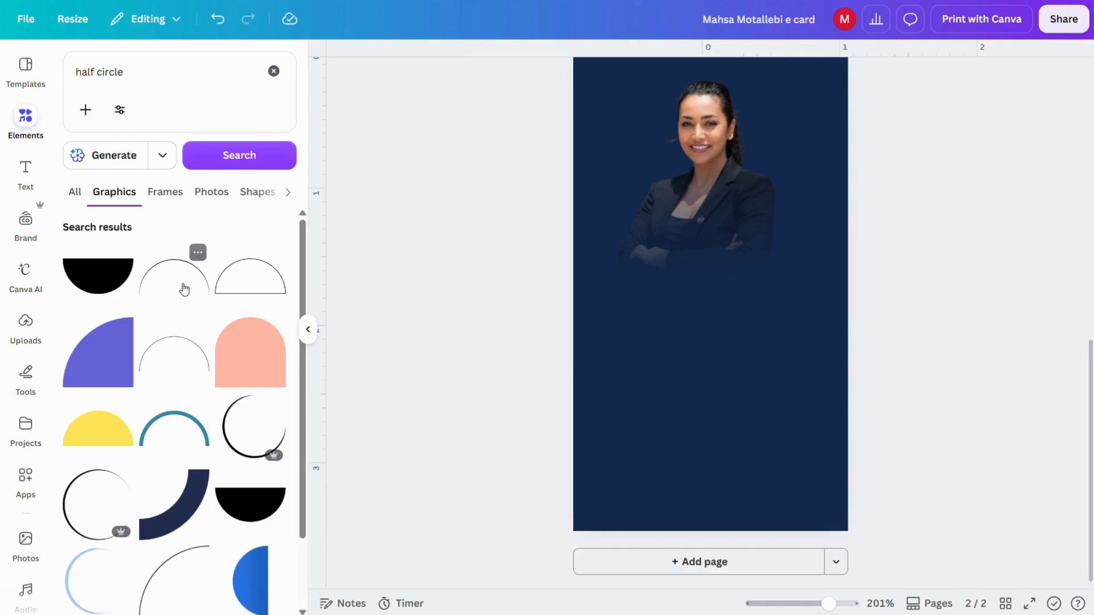
click(183, 289)
Step: Colour the arc gold and move it over the top of the portrait
click(308, 329)
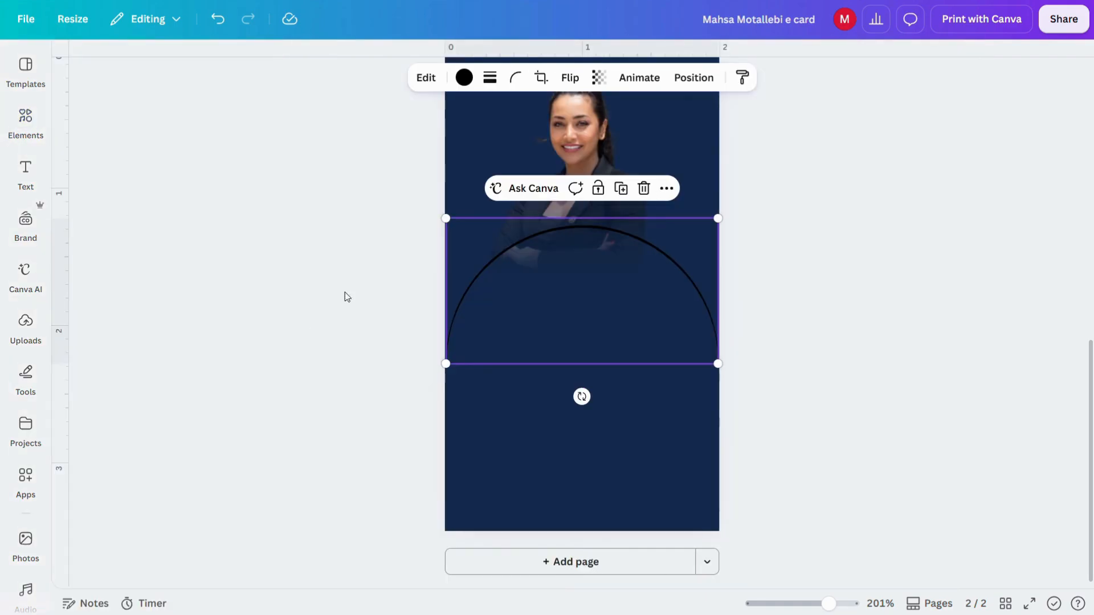
click(464, 78)
click(142, 170)
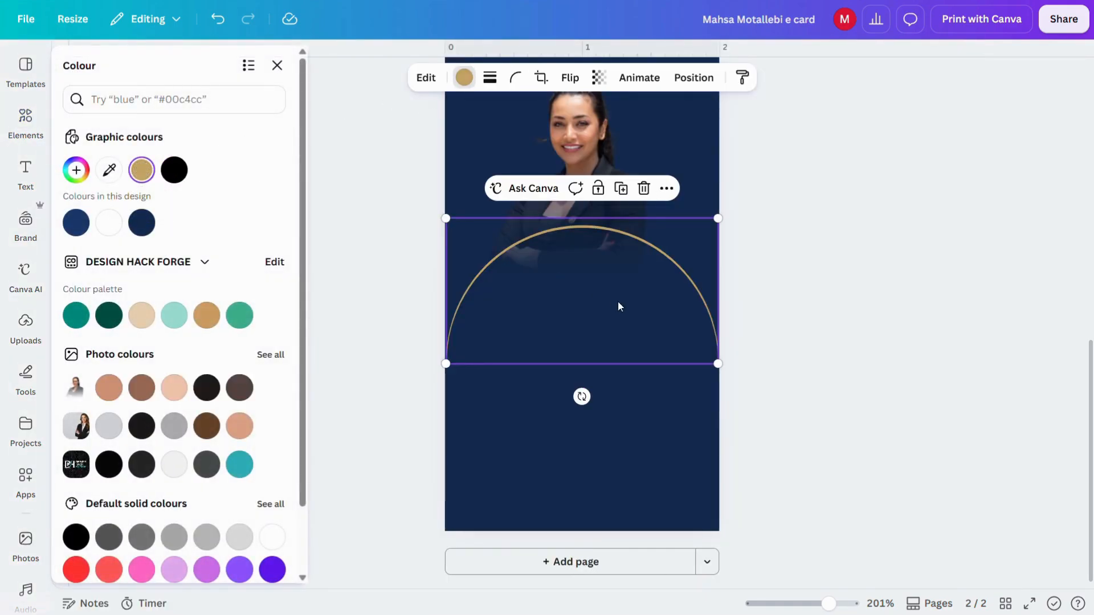
scroll(732, 319, up, 3)
drag(659, 393, 643, 230)
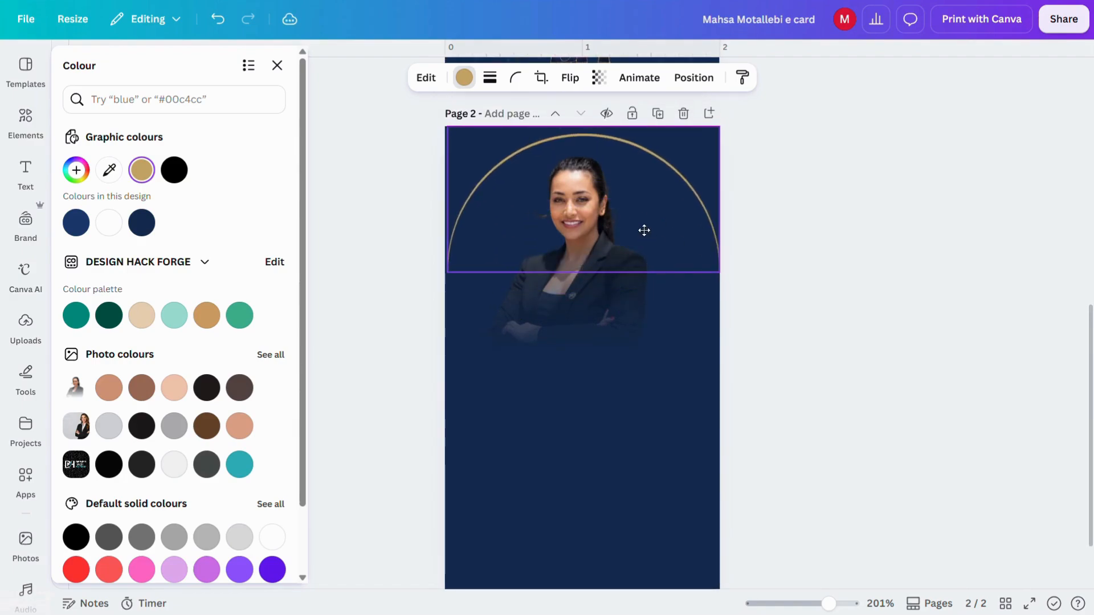
Step: Add a black-to-white gradient graphic found by searching Elements for 'shadow'
key(slash)
text(s)
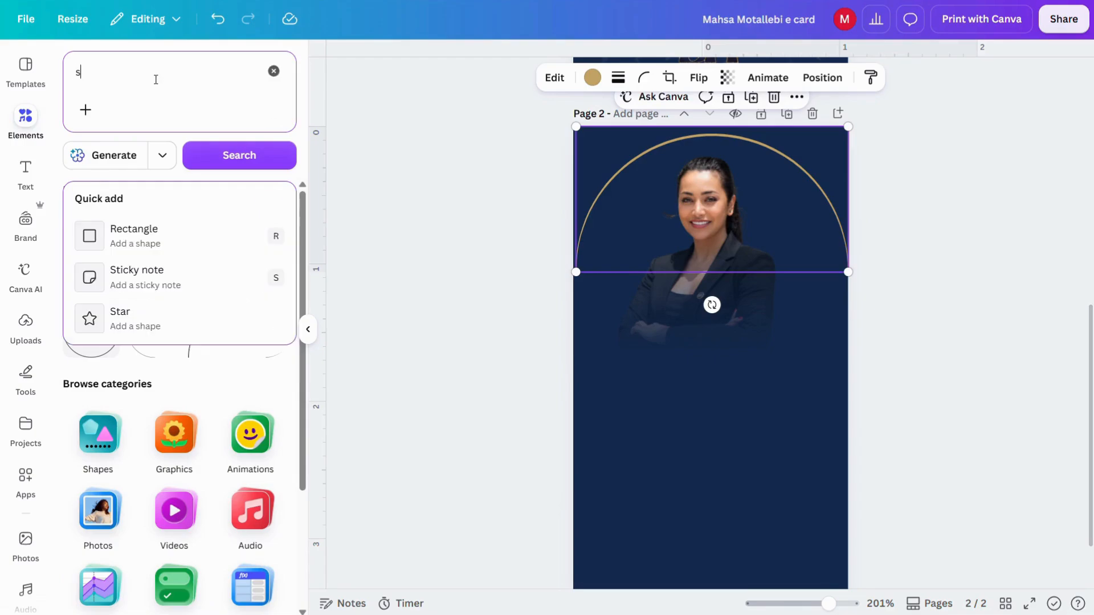
text(hadow)
key(Return)
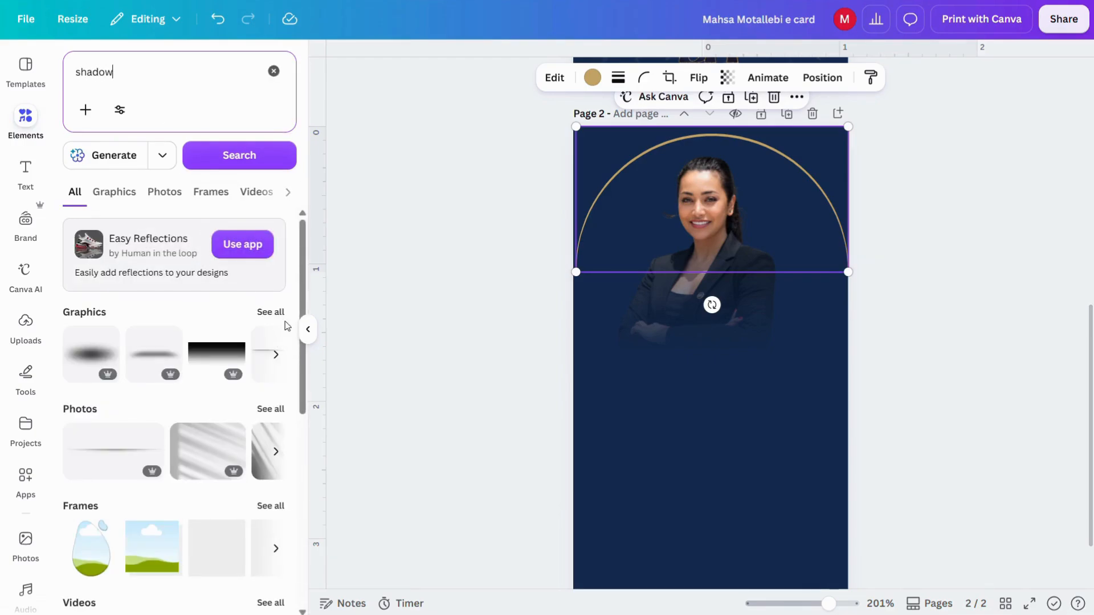
click(114, 192)
scroll(163, 392, down, 3)
scroll(164, 392, down, 5)
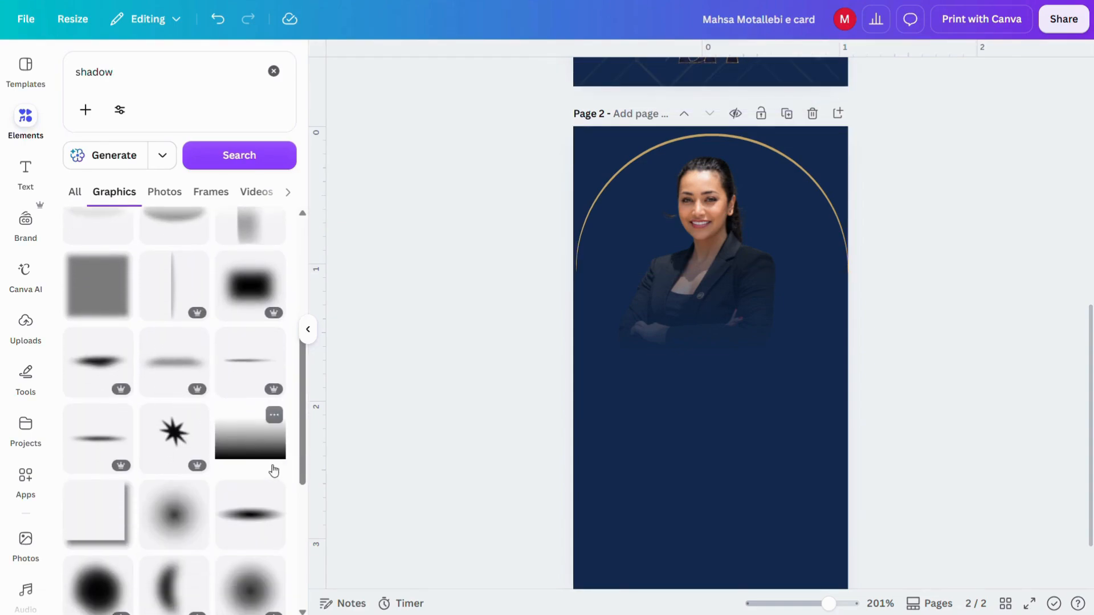
click(267, 457)
click(308, 331)
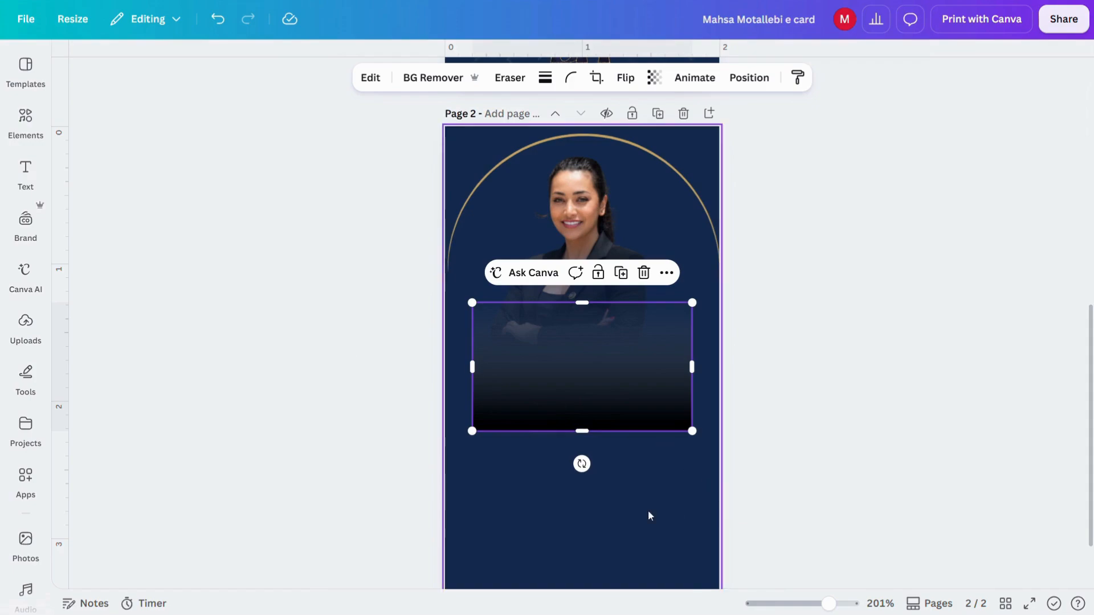
Step: Flip the gradient vertically, stretch it across the page top, and layer it behind the photo
click(625, 77)
click(627, 143)
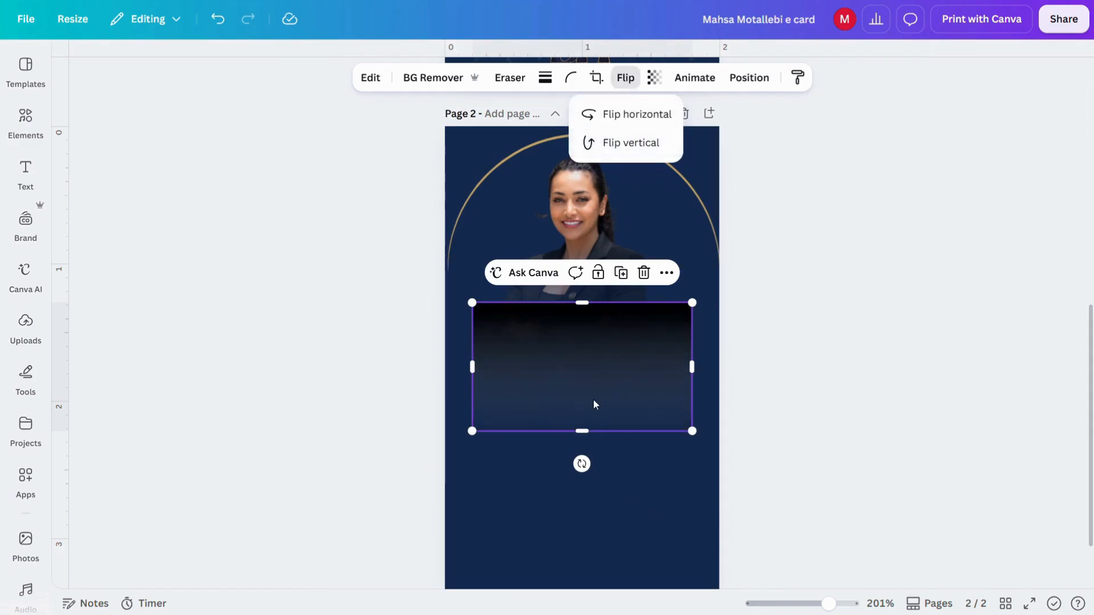
drag(593, 399, 564, 224)
drag(664, 256, 720, 287)
drag(579, 287, 581, 319)
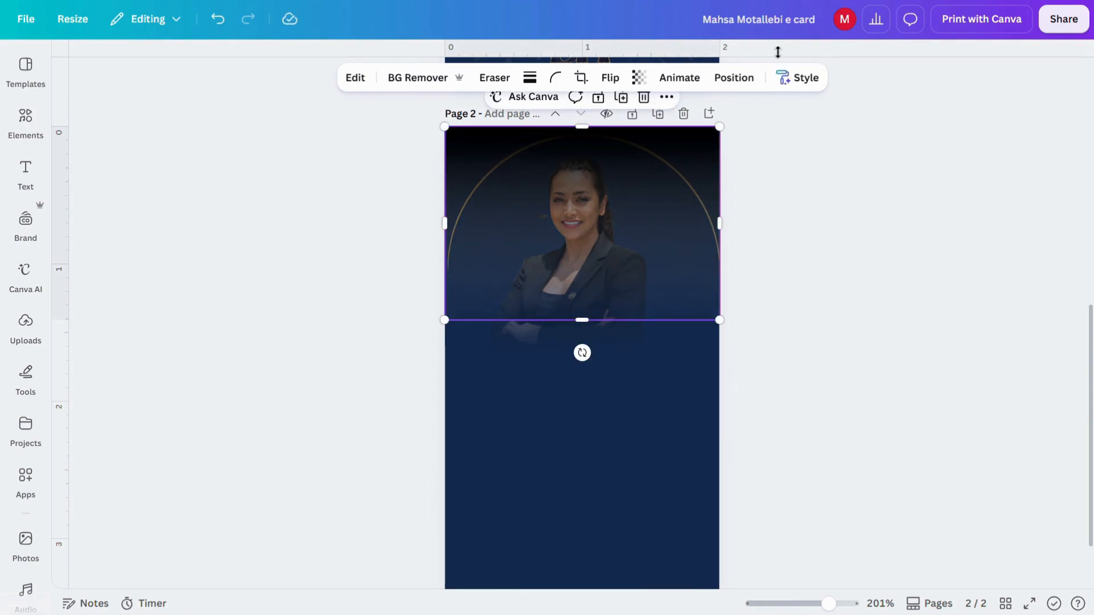
click(734, 78)
drag(213, 200, 208, 282)
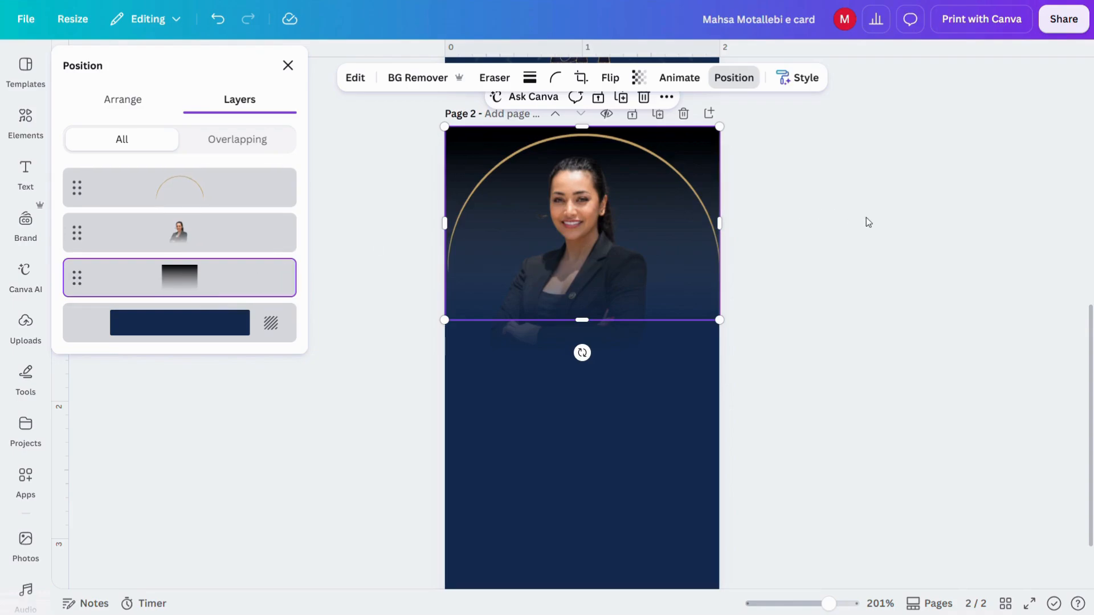
click(869, 218)
scroll(869, 218, down, 1)
click(20, 186)
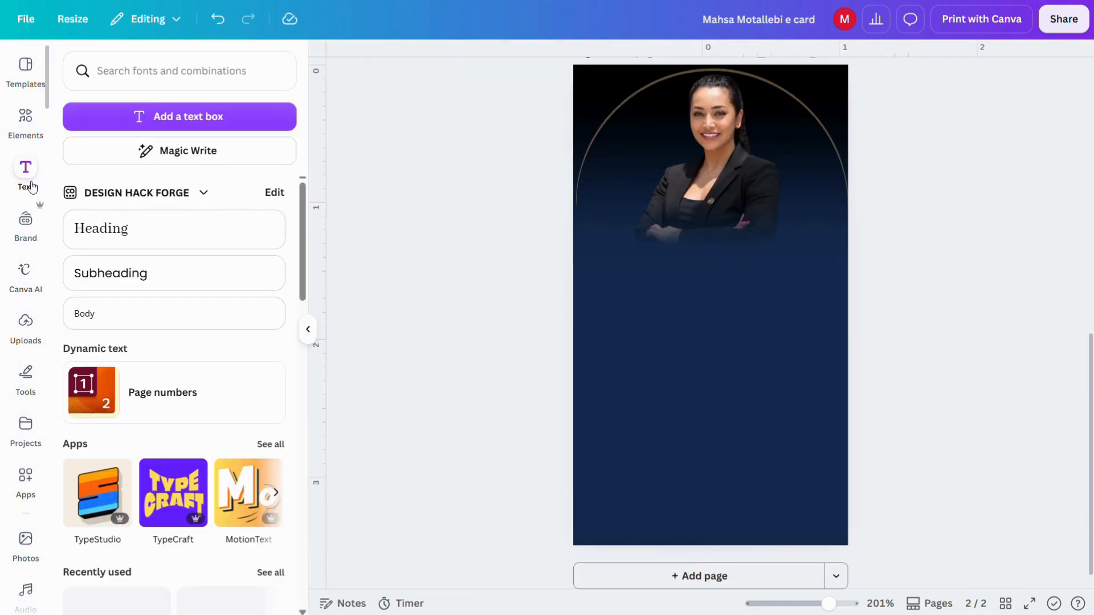
Step: Add a heading text box for the name in gold Brittany script
click(191, 237)
click(308, 334)
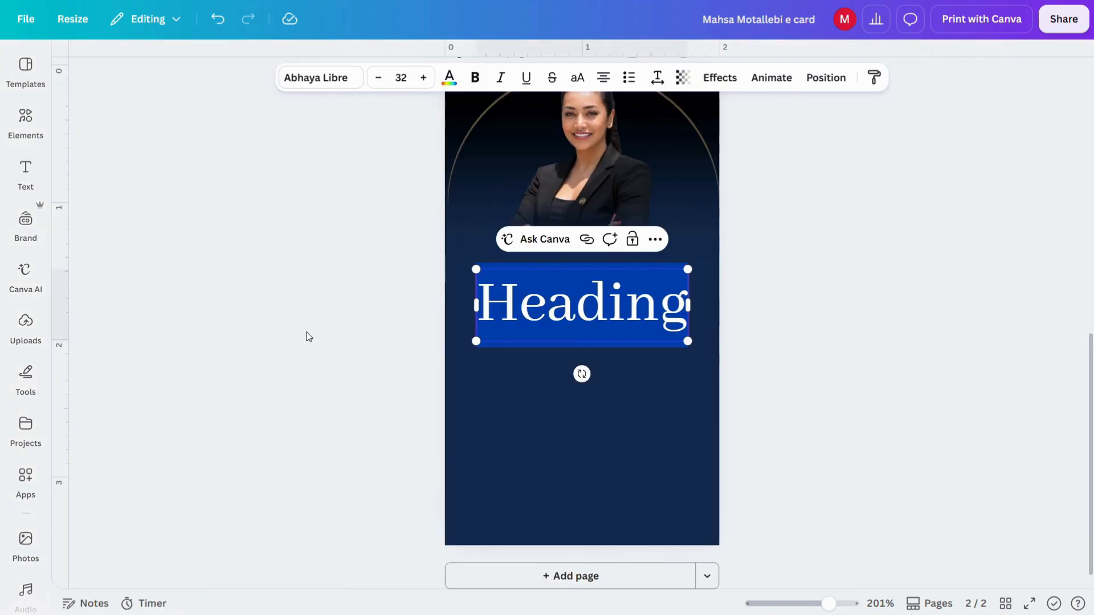
click(320, 78)
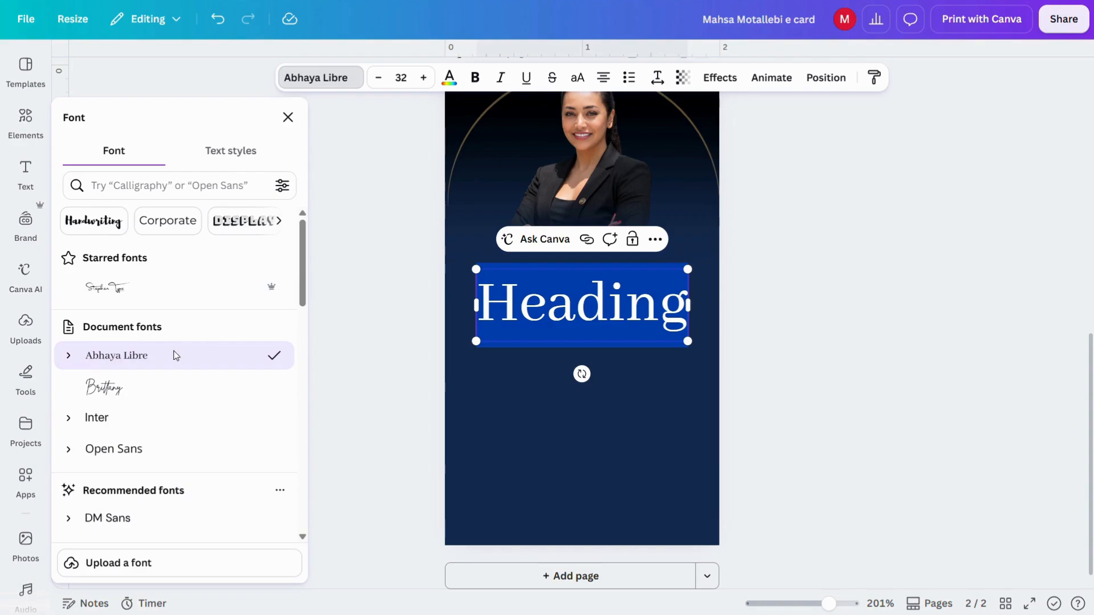
click(122, 399)
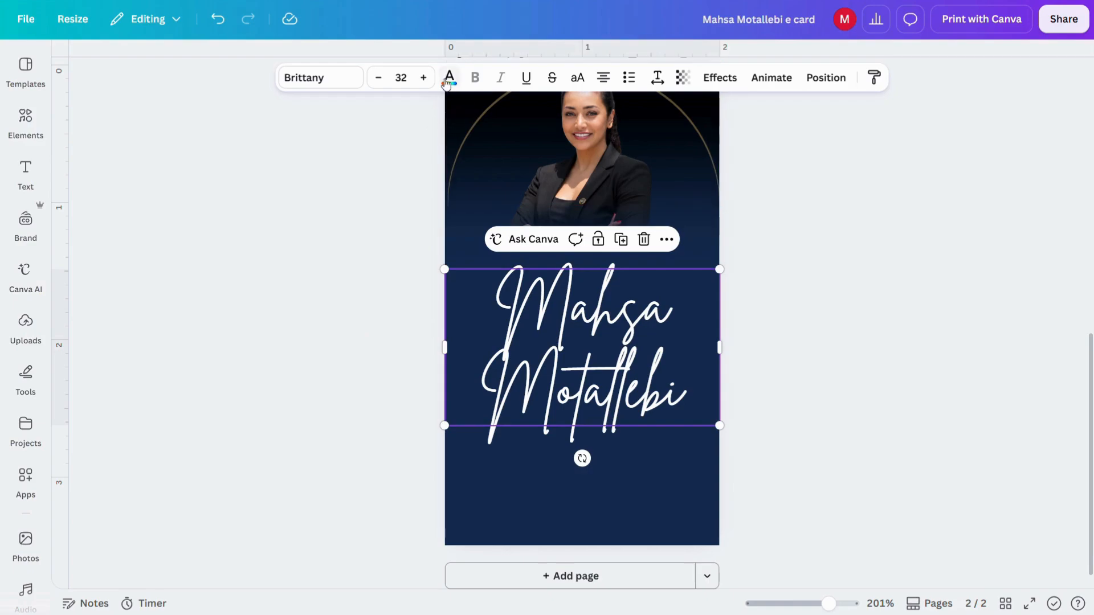
click(448, 77)
click(142, 222)
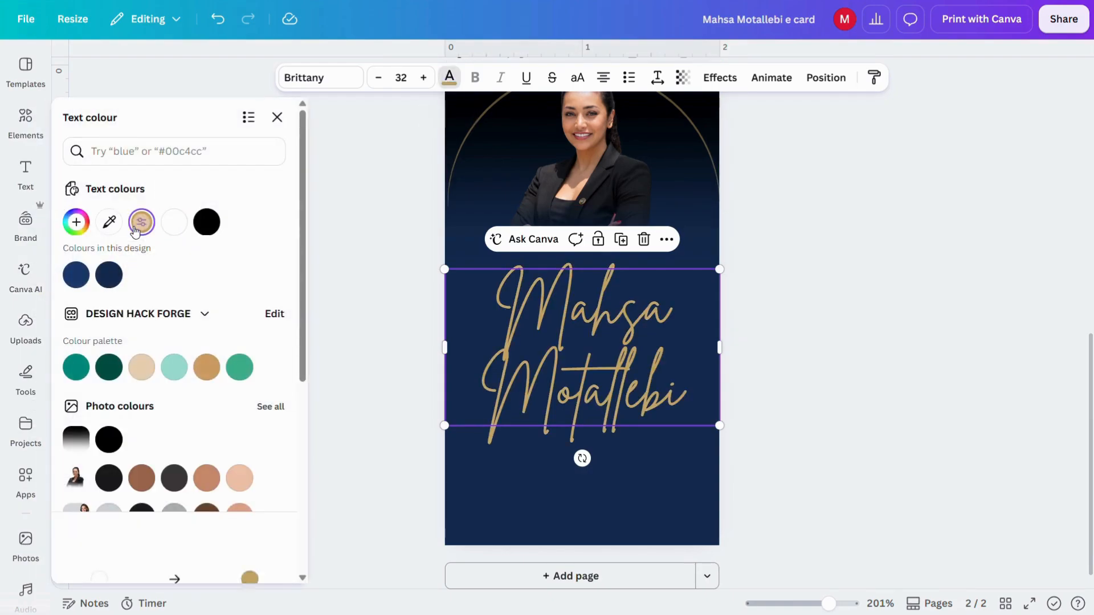
Step: Shrink the name to size 18.5 on one line and place it under the portrait
drag(703, 420, 591, 355)
drag(614, 314, 707, 297)
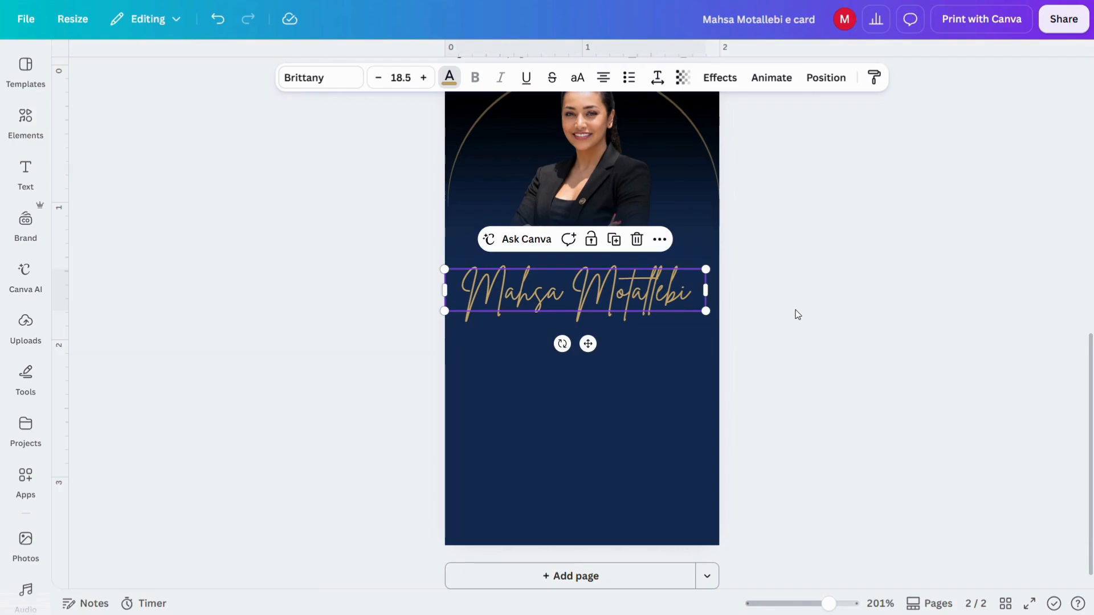
drag(588, 341, 593, 306)
click(26, 174)
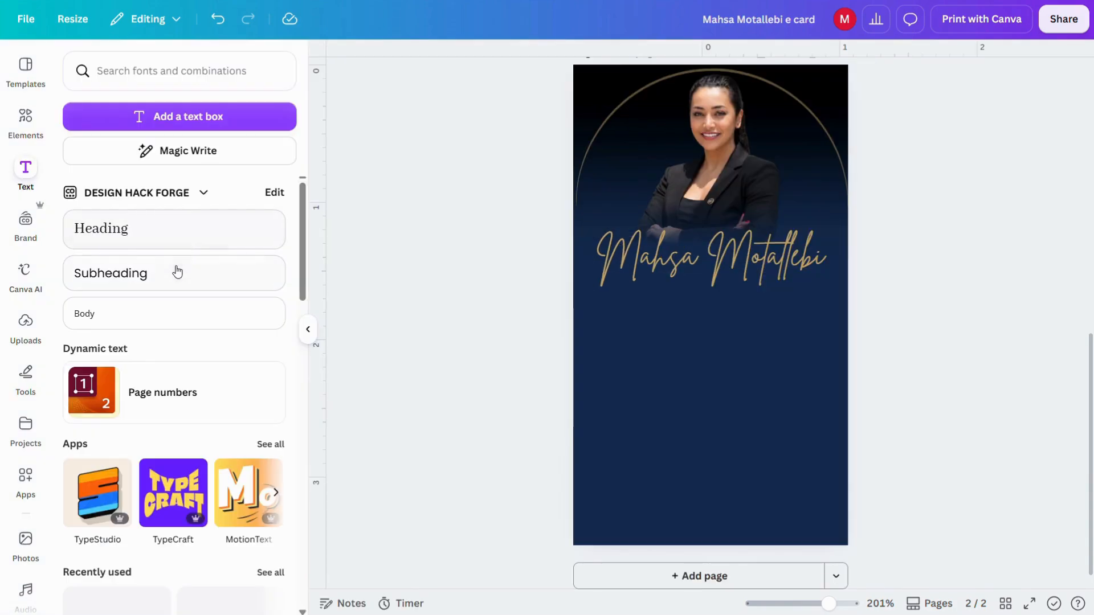
Step: Add an Open Sans subheading reading 'Creative Director'
click(182, 273)
click(439, 79)
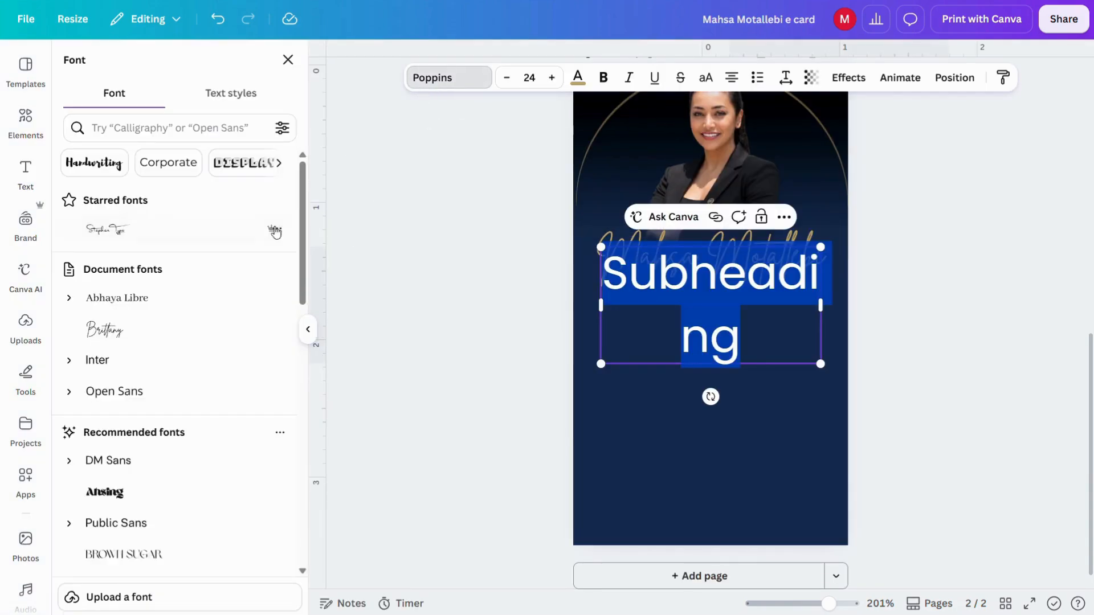
click(198, 365)
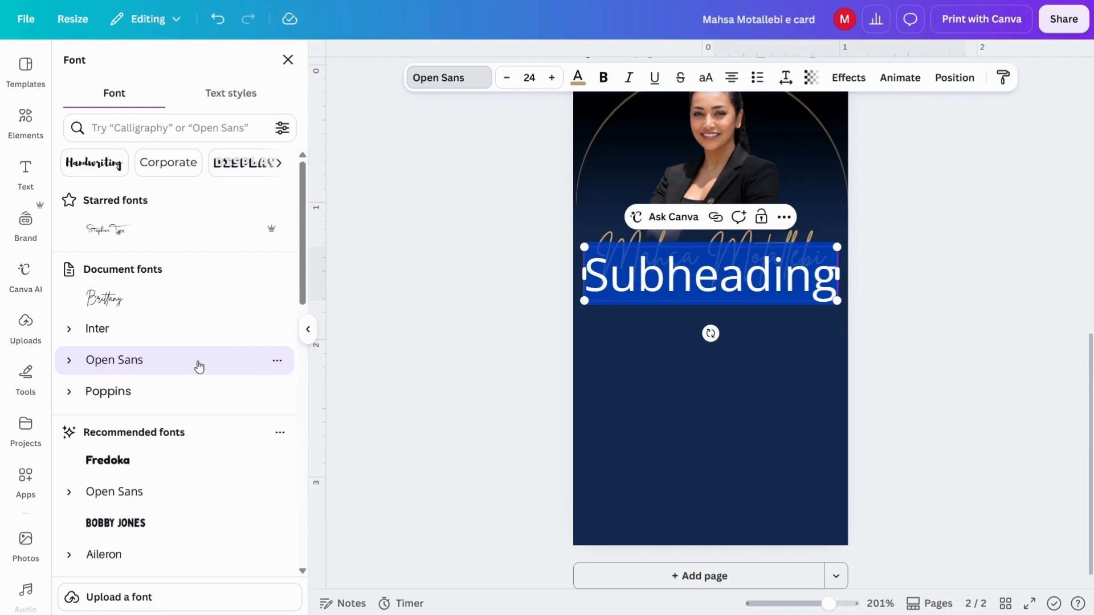
text(Creative Di)
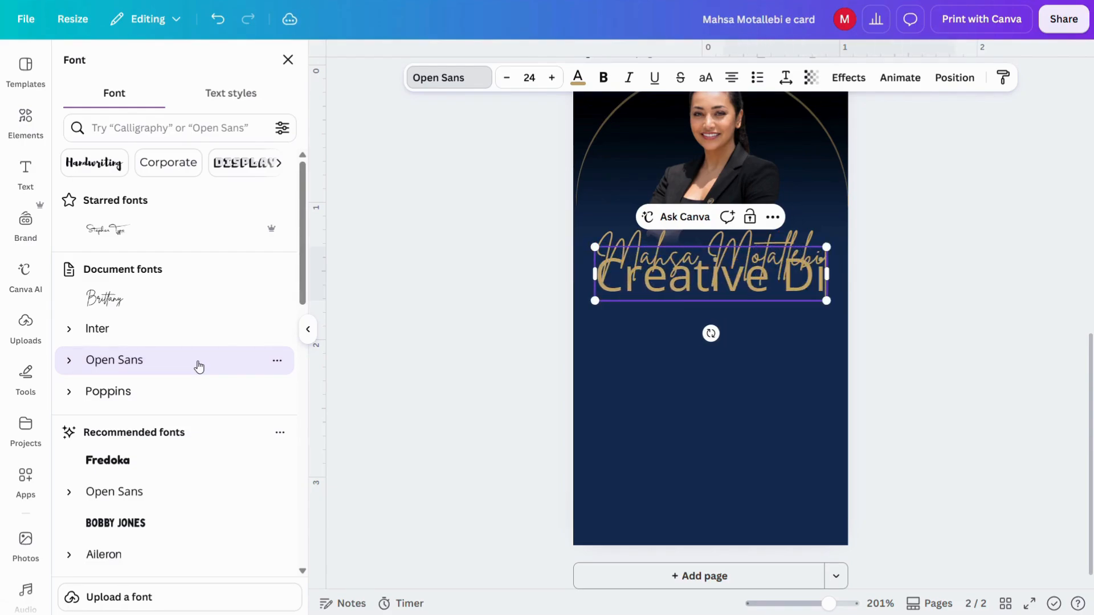
text(rector)
key(Escape)
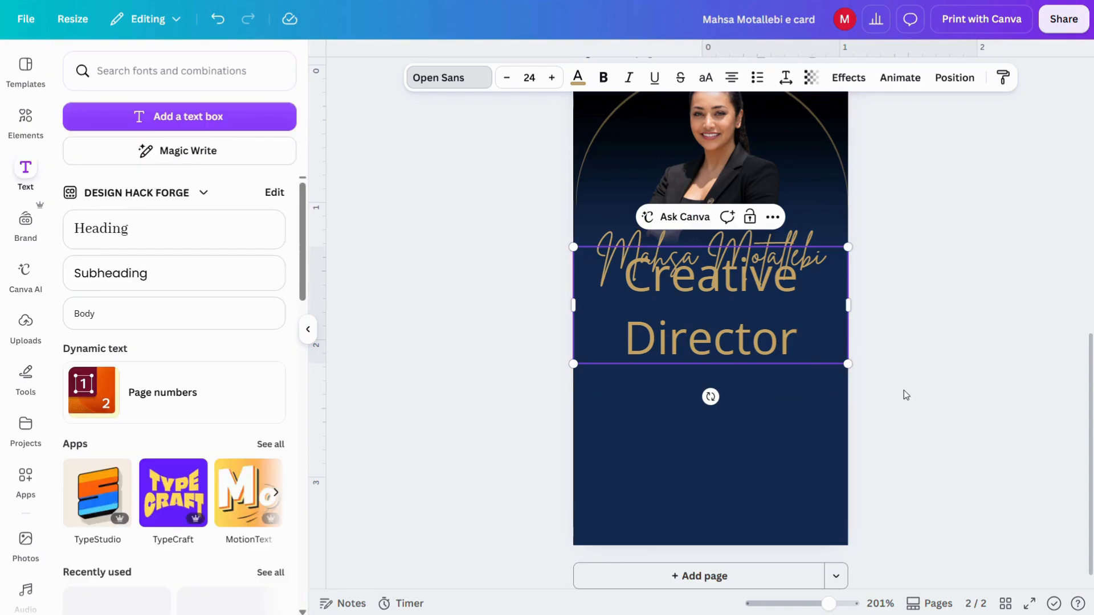
Step: Make the title white, size it to fit one line, and centre it under the name
click(906, 394)
click(677, 319)
click(577, 80)
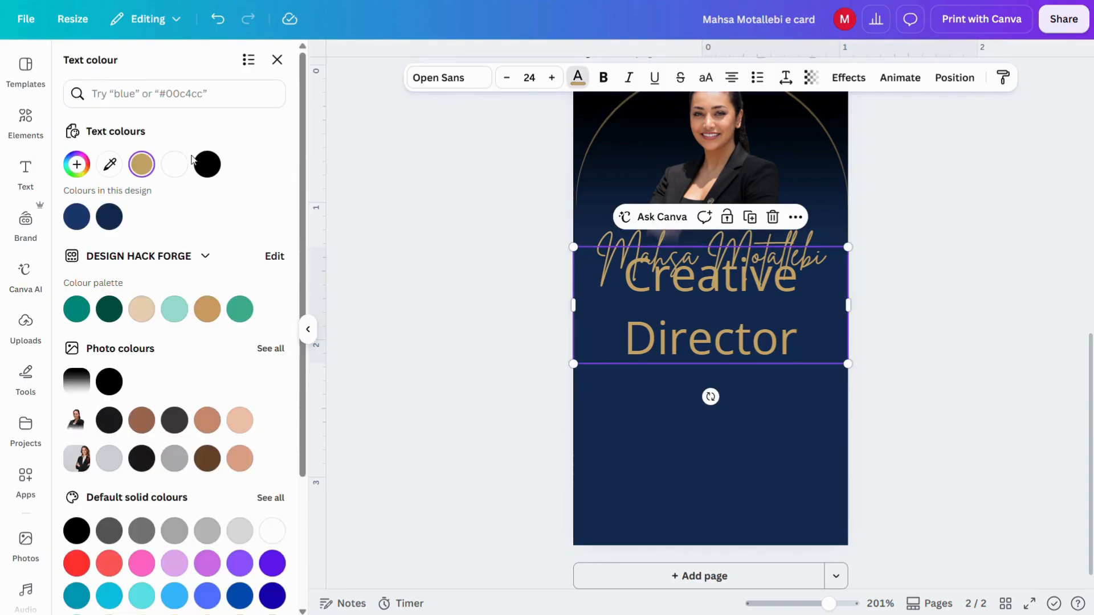
click(272, 531)
drag(573, 247, 669, 283)
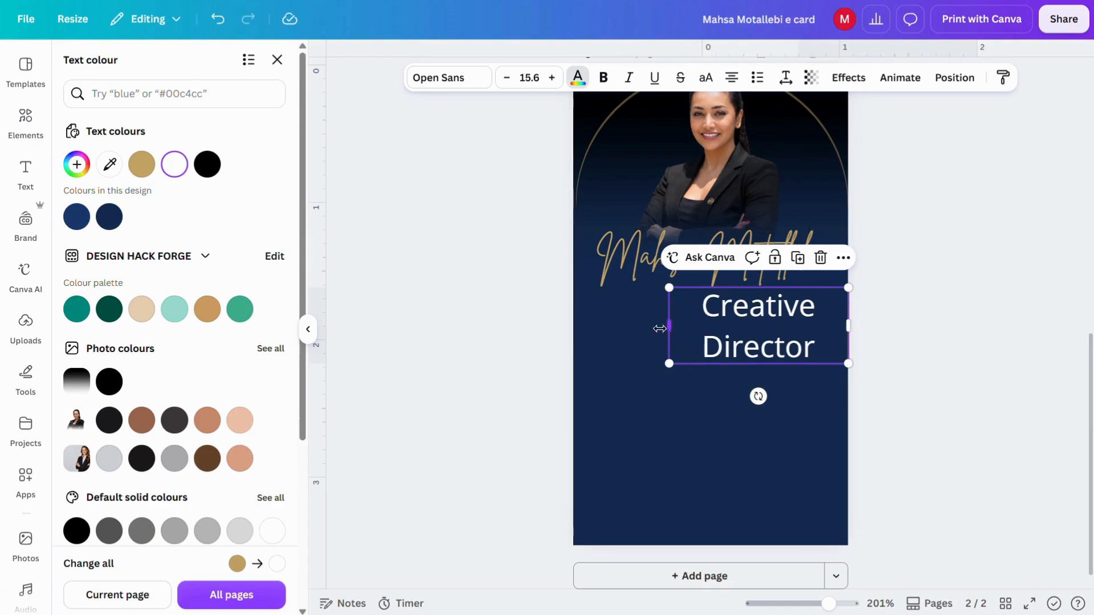
drag(669, 325, 669, 298)
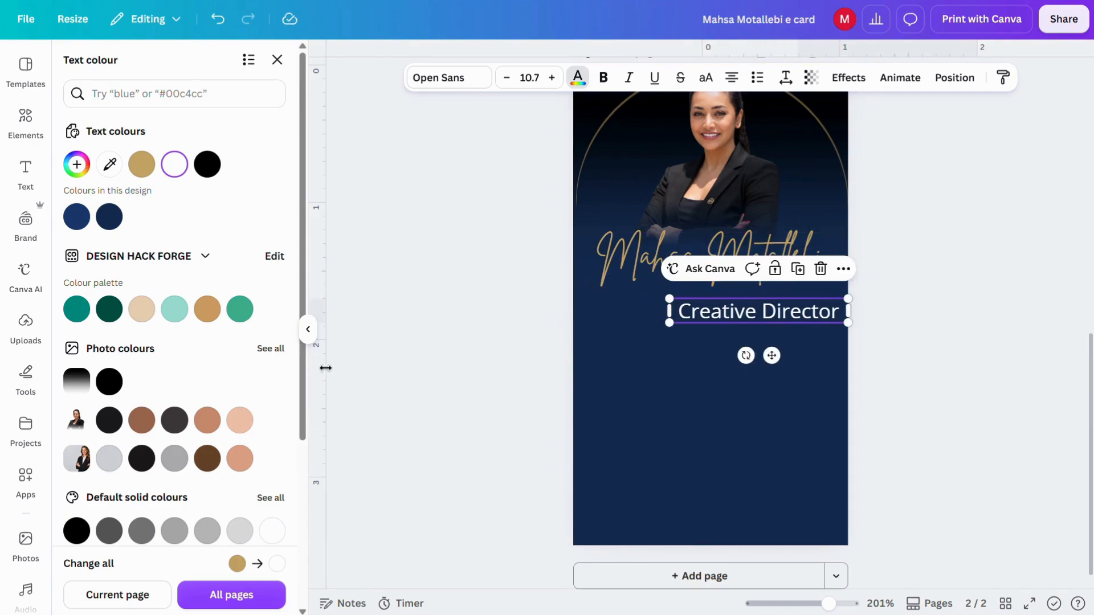
click(308, 330)
drag(642, 354, 596, 348)
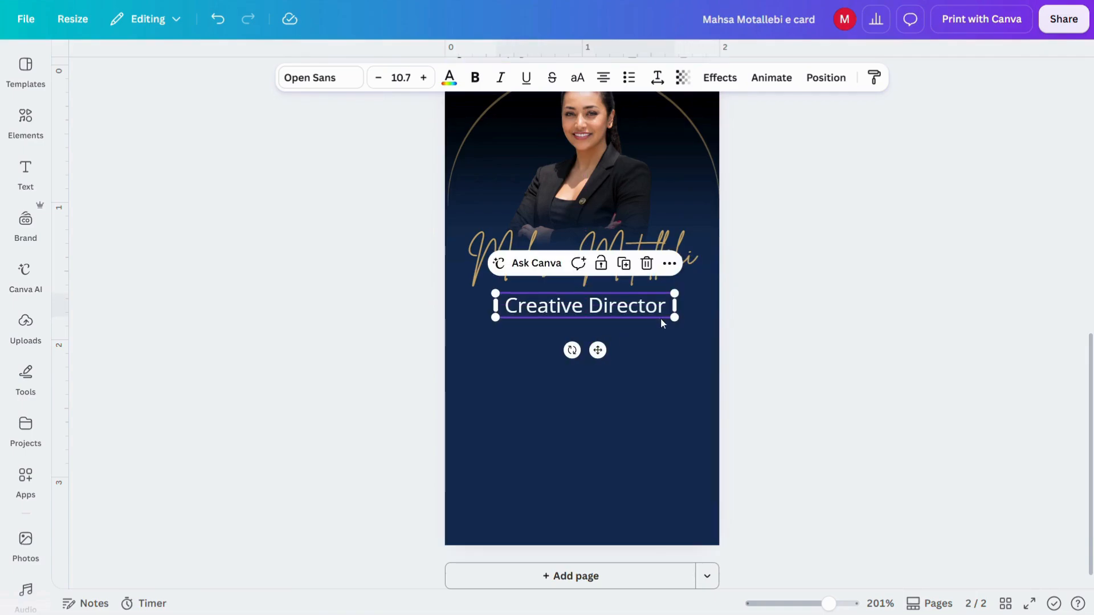
Step: Search Elements for 'pattern' graphics
click(26, 123)
text(pattern)
key(Return)
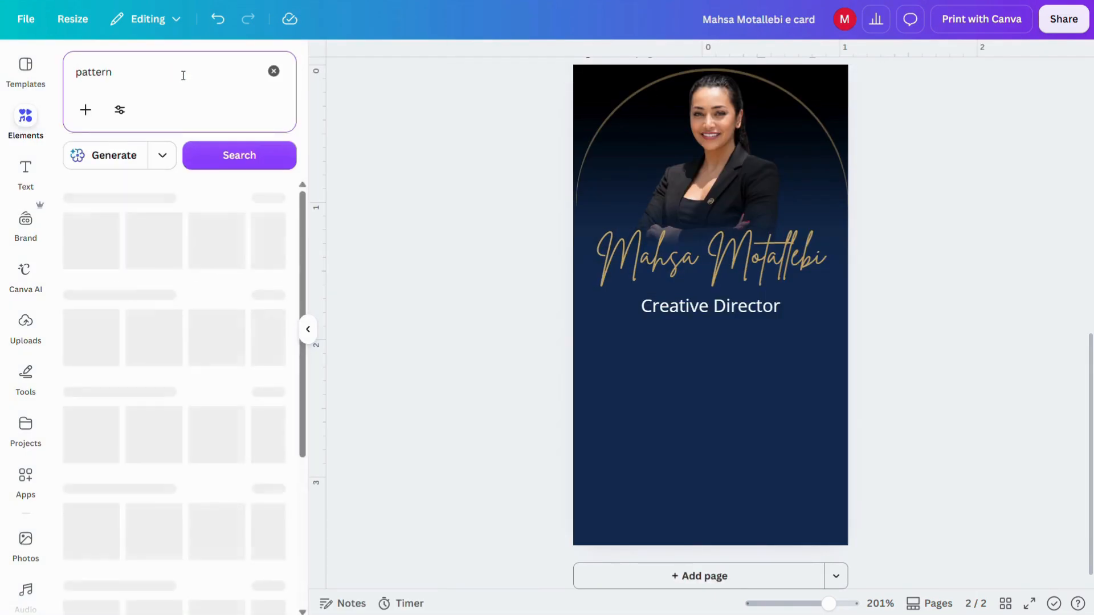
Step: Add the maze pattern graphic from the 'pattern' search results to the card
click(277, 228)
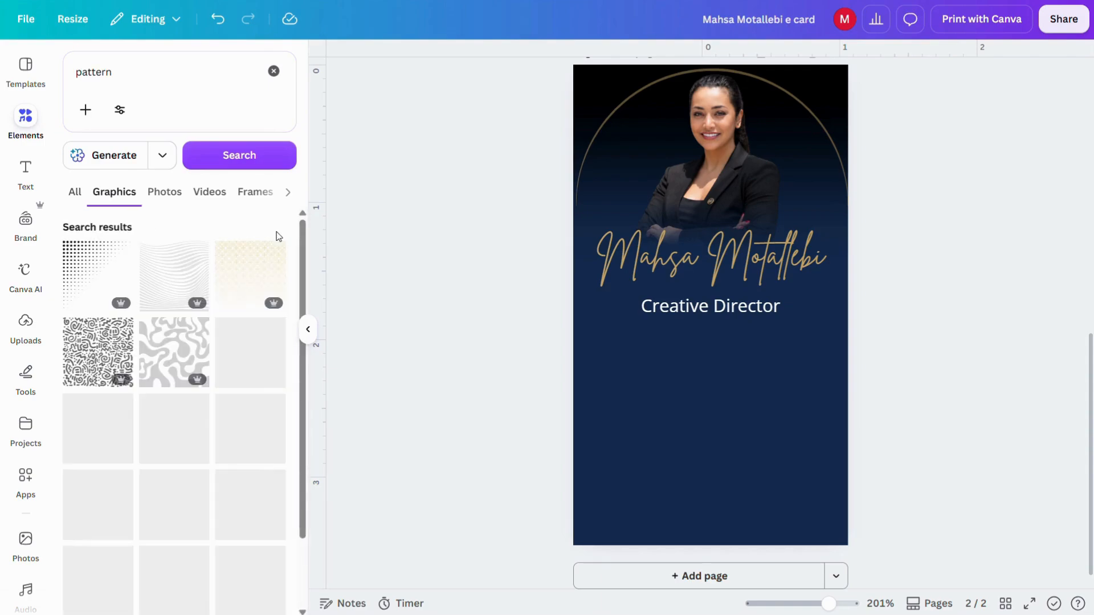
scroll(227, 463, down, 5)
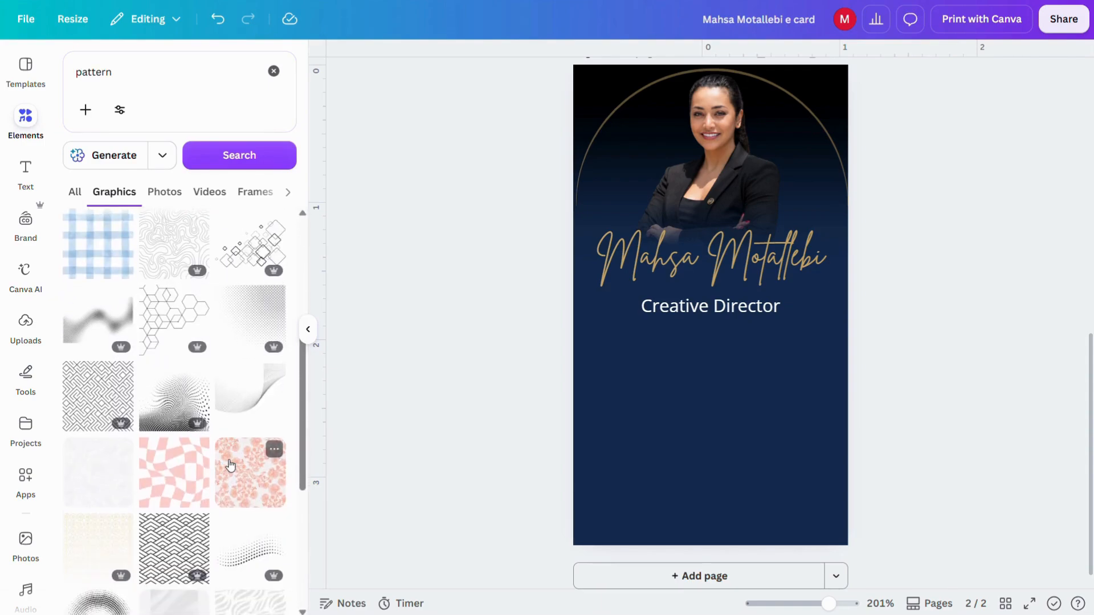
scroll(229, 466, down, 8)
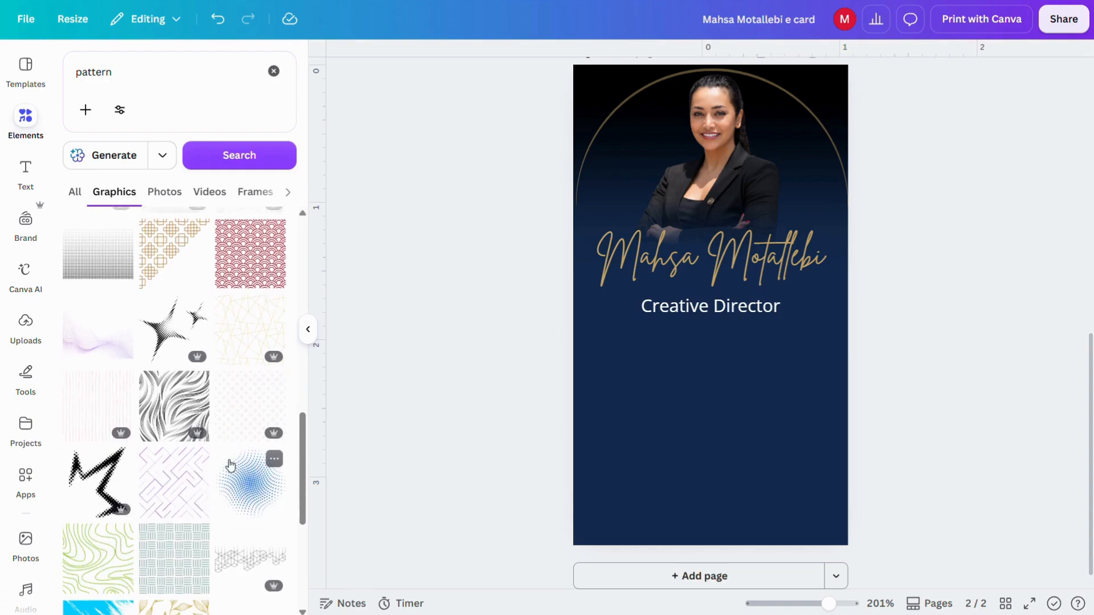
scroll(228, 464, down, 1)
click(188, 420)
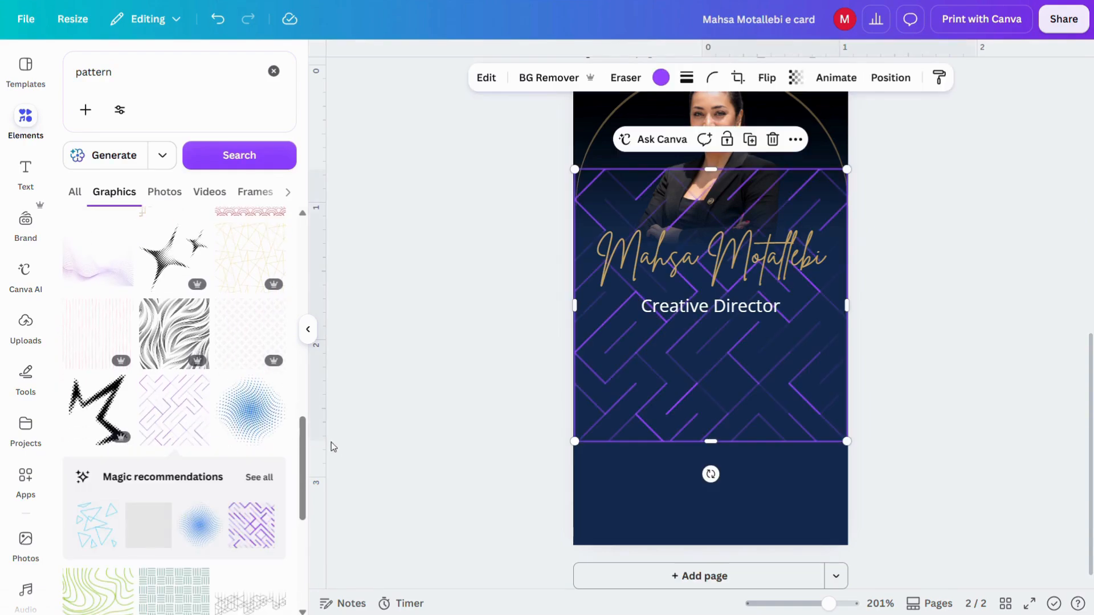
click(307, 329)
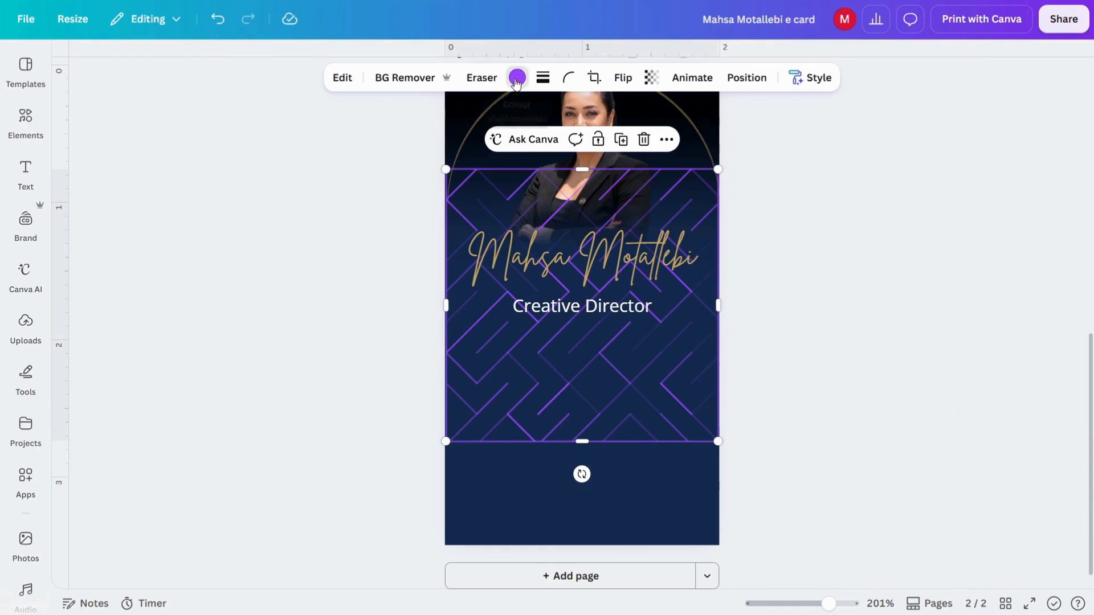
Step: Make the maze pattern gold at about 25 transparency and move it over the card's lower half
click(516, 78)
click(173, 170)
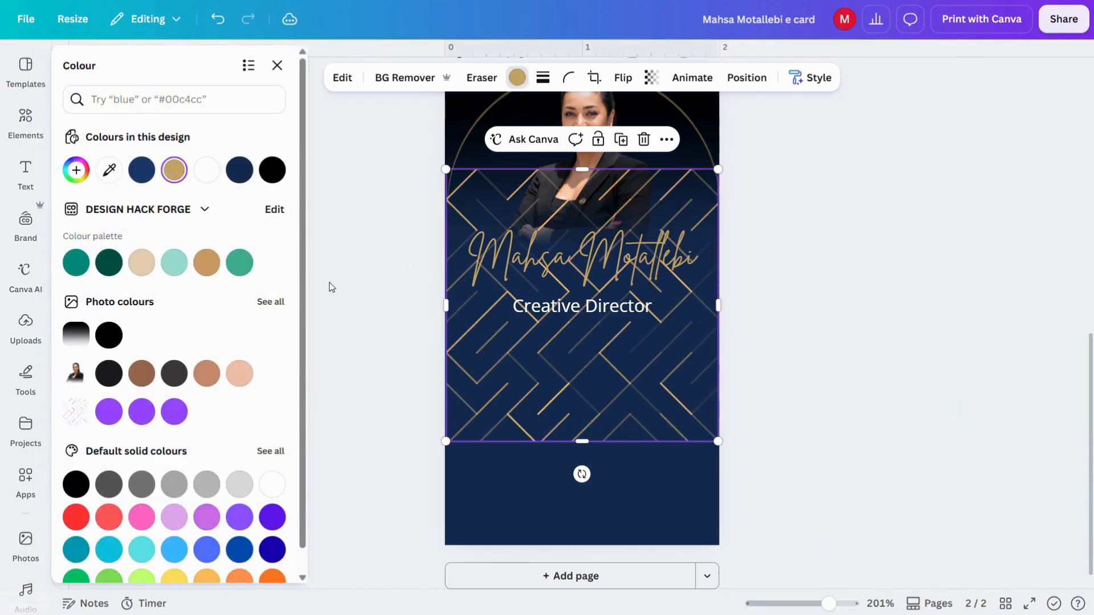
click(651, 78)
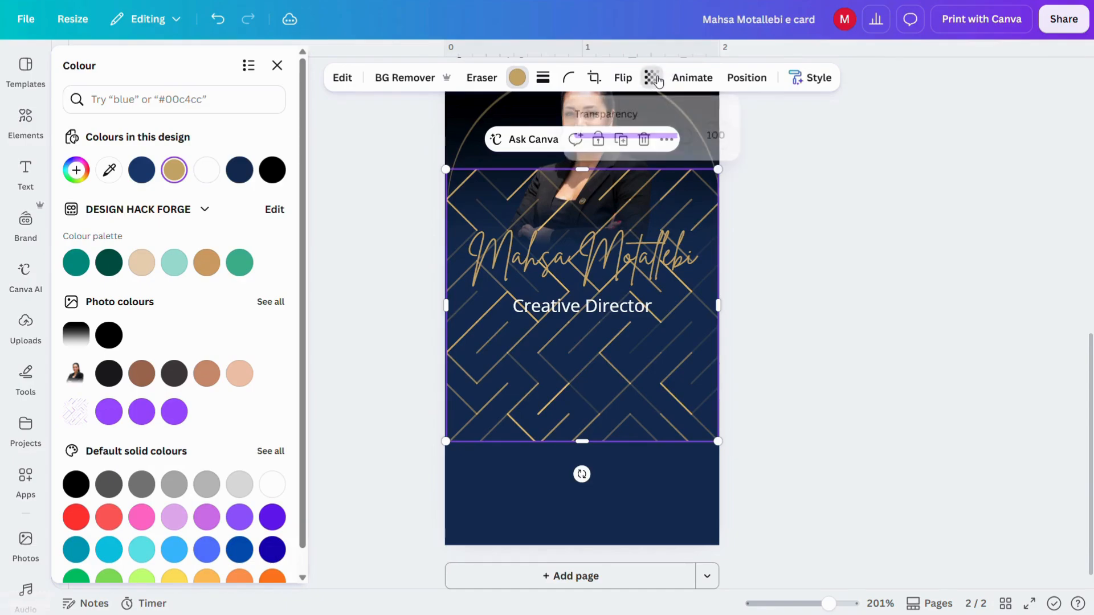
drag(682, 139, 604, 149)
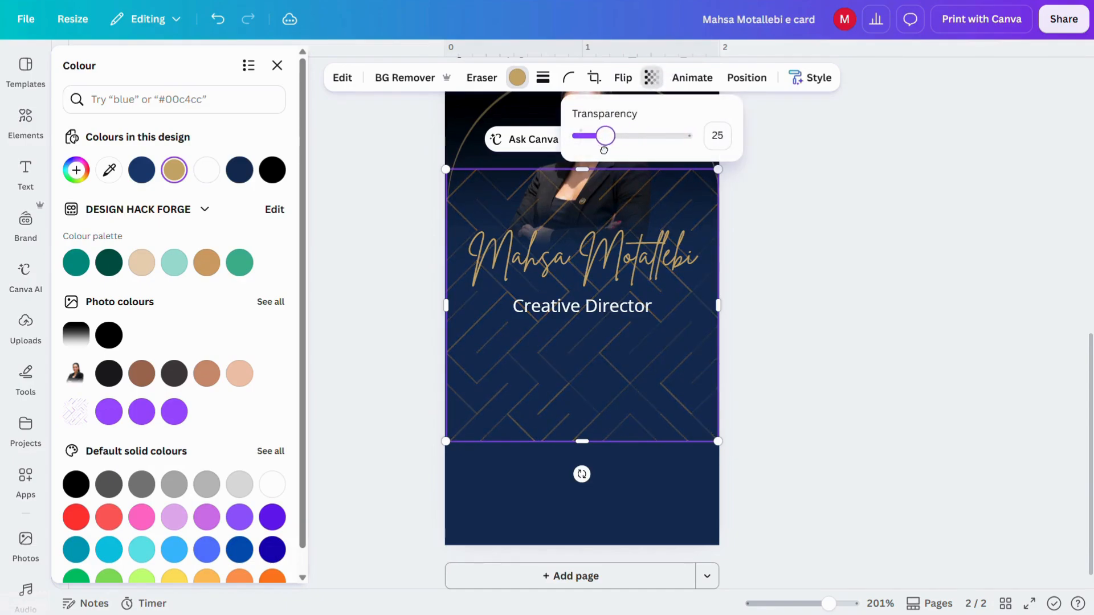
click(558, 197)
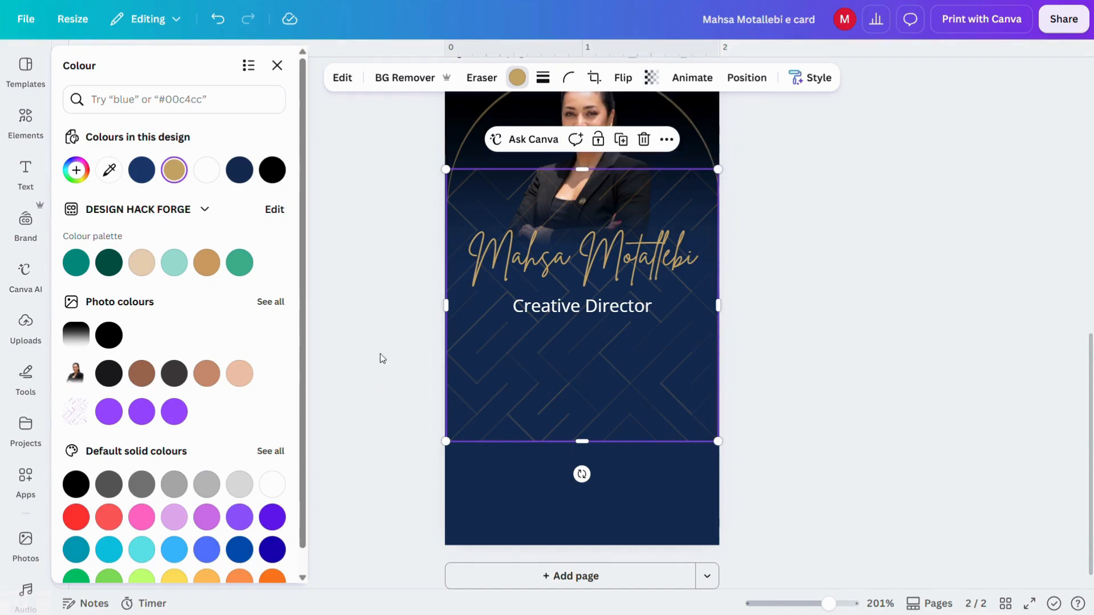
click(285, 72)
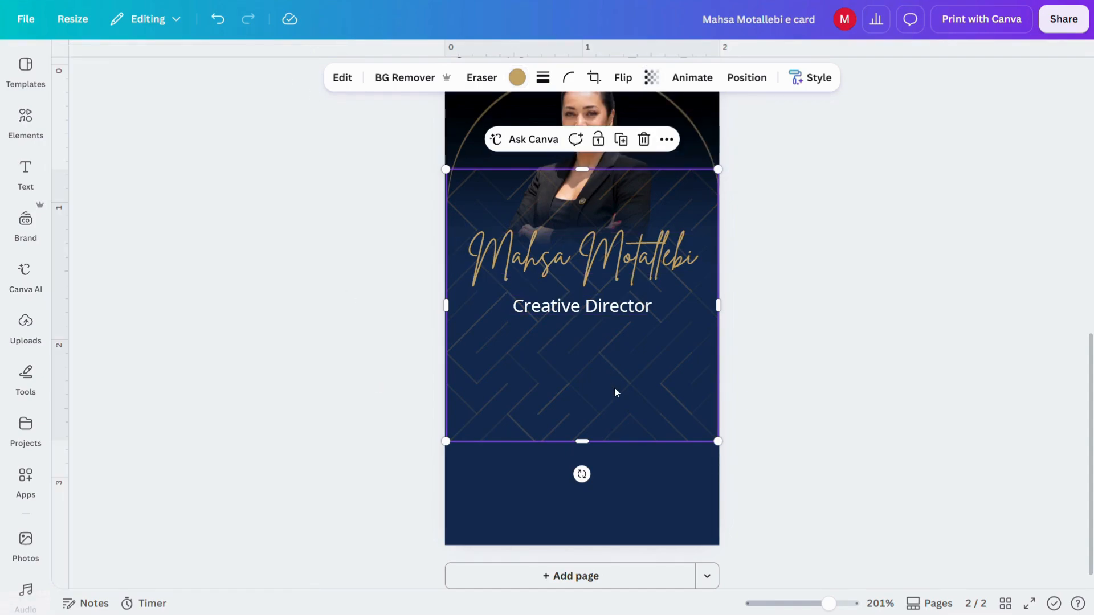
drag(615, 402, 615, 498)
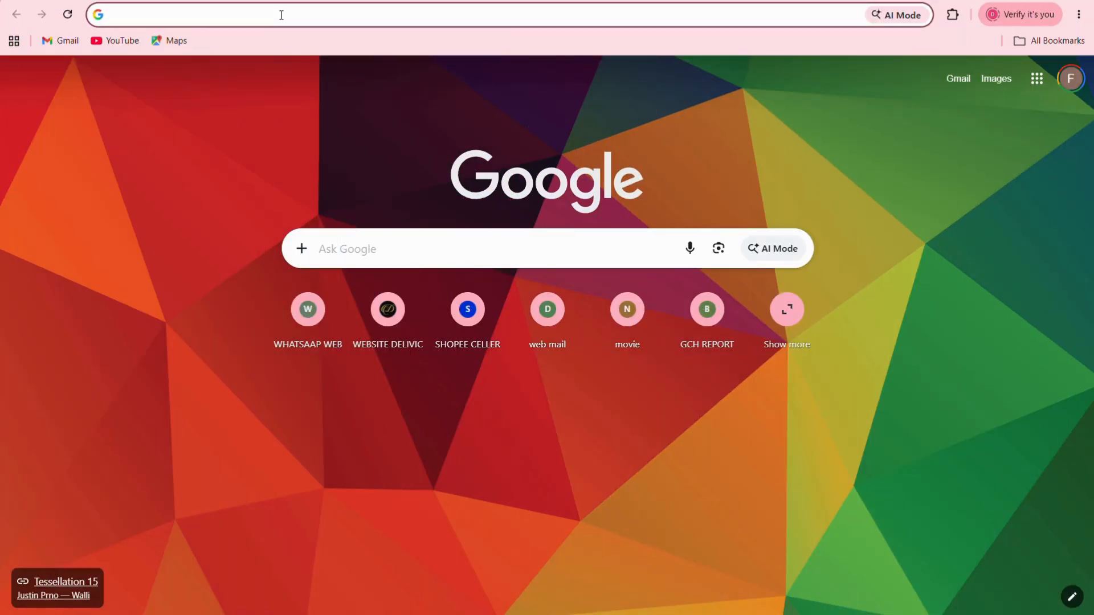
Step: Load qrcode-monkey.com in the browser
click(281, 15)
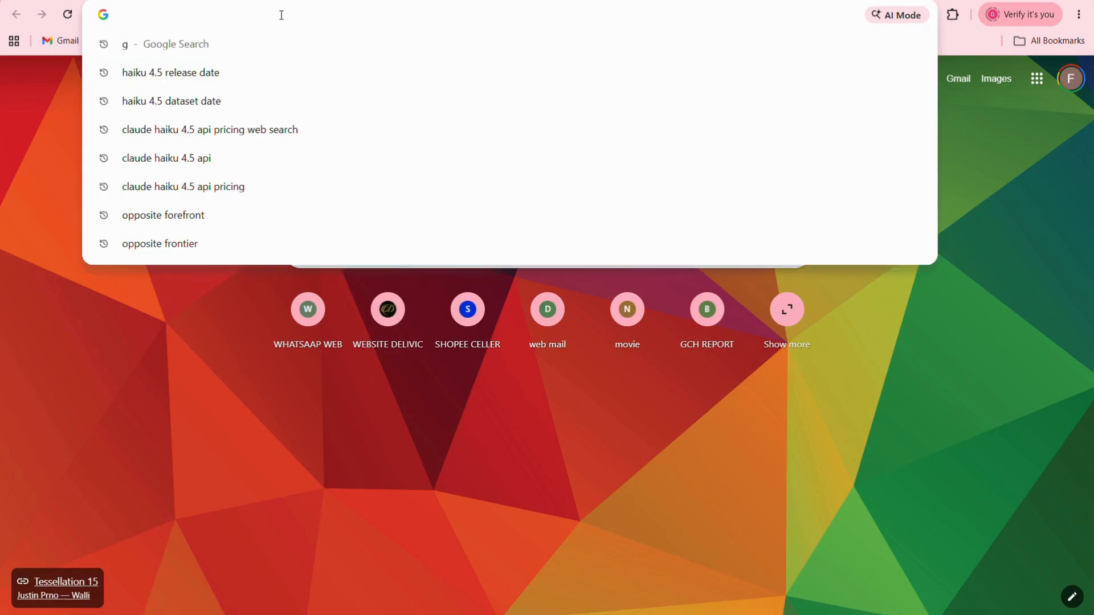
text(https://www.qrcode-monkey.com/)
key(Return)
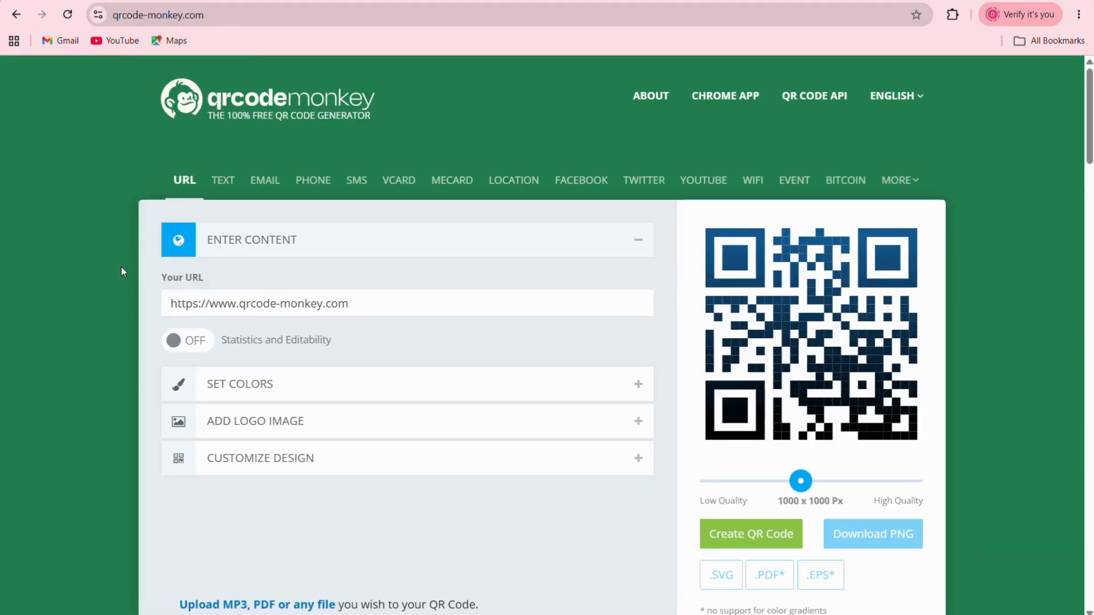
Step: Switch QRCode Monkey to vCard content and enter the contact's first and last name
scroll(110, 301, down, 1)
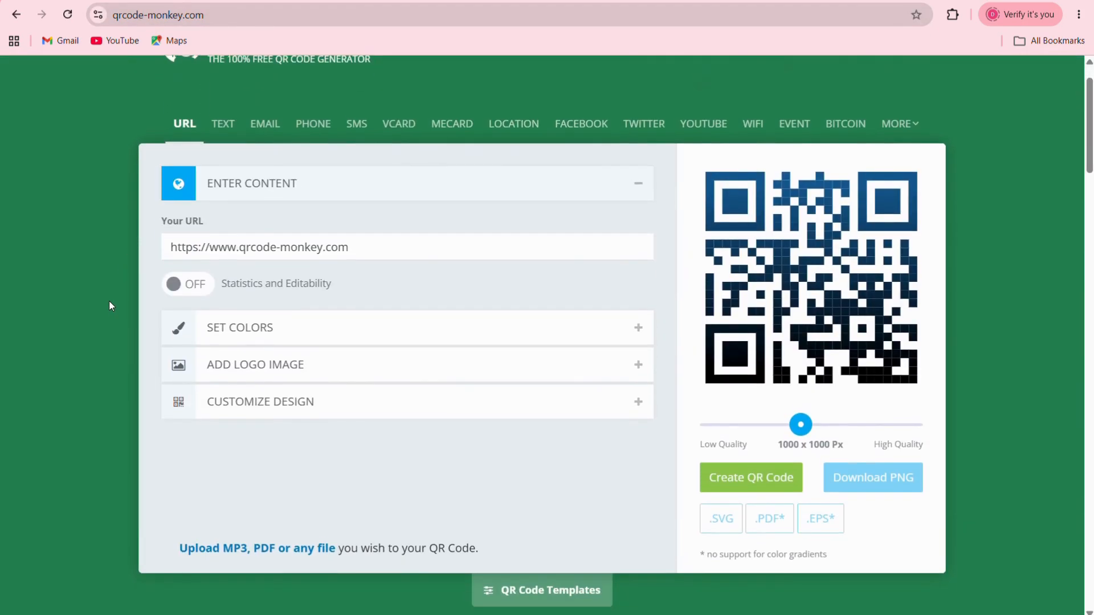
scroll(109, 302, up, 1)
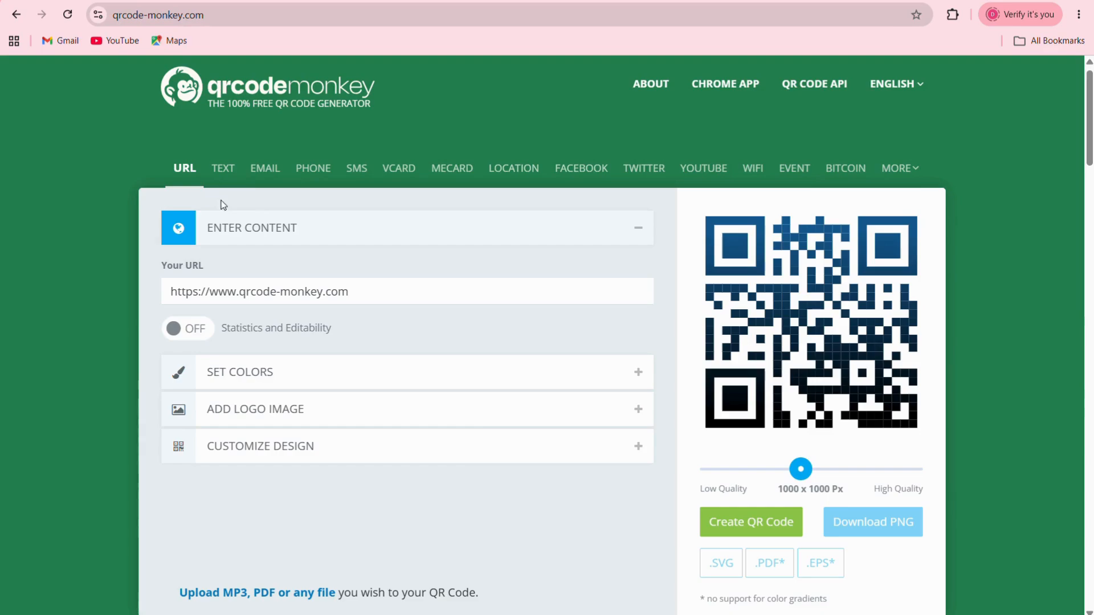
click(405, 172)
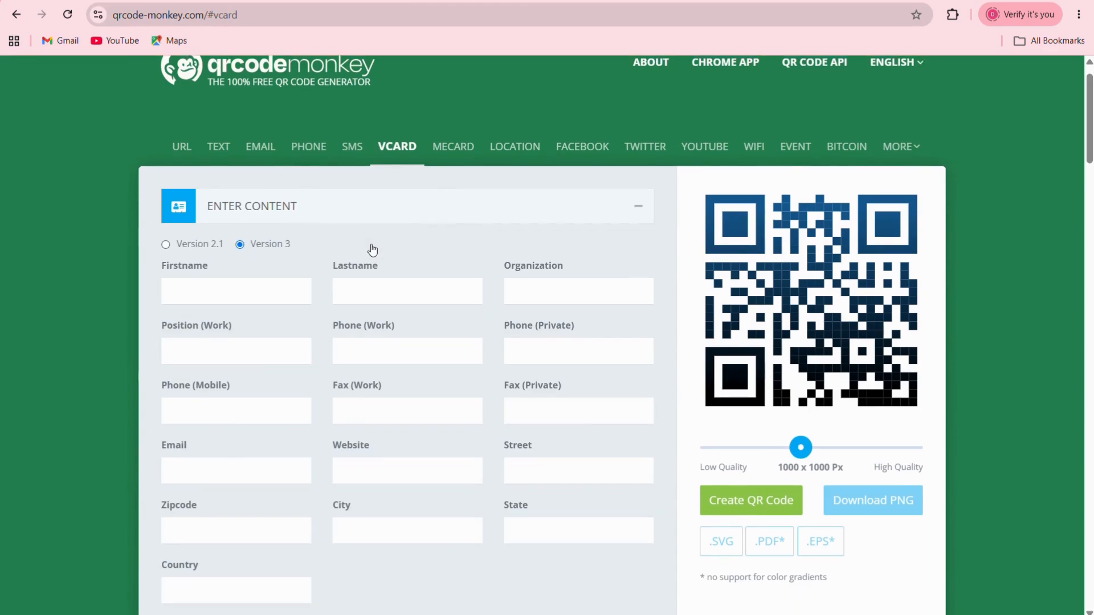
scroll(371, 248, down, 1)
click(256, 264)
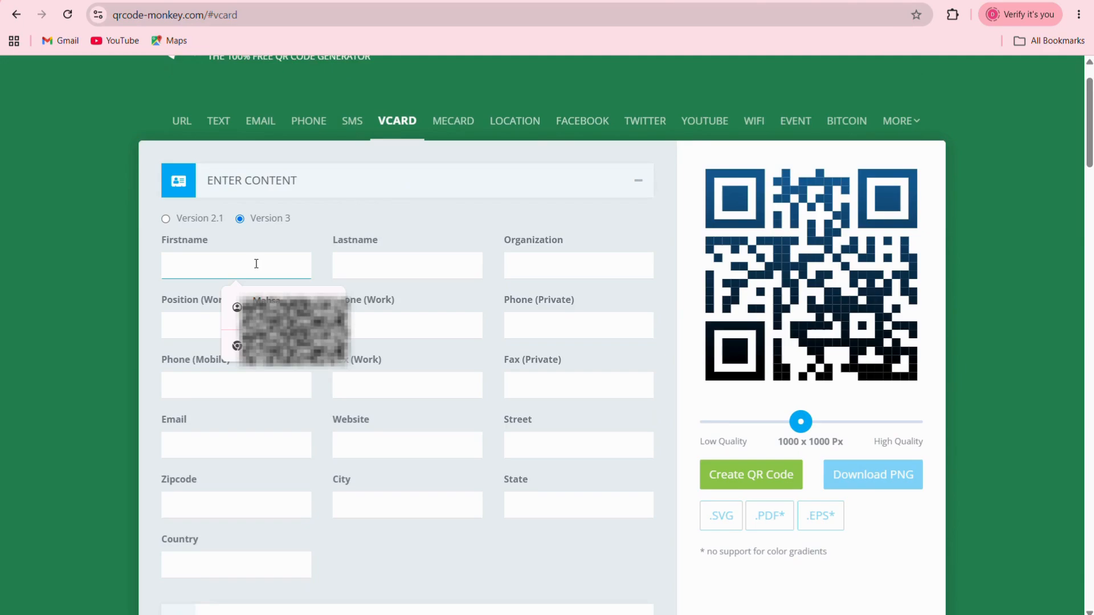
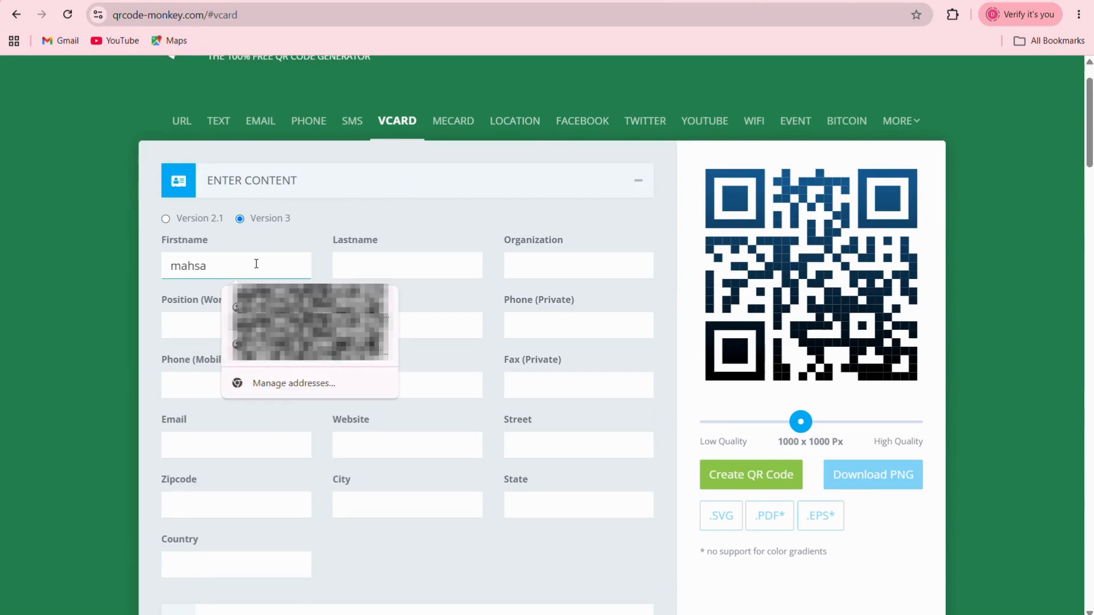
click(389, 260)
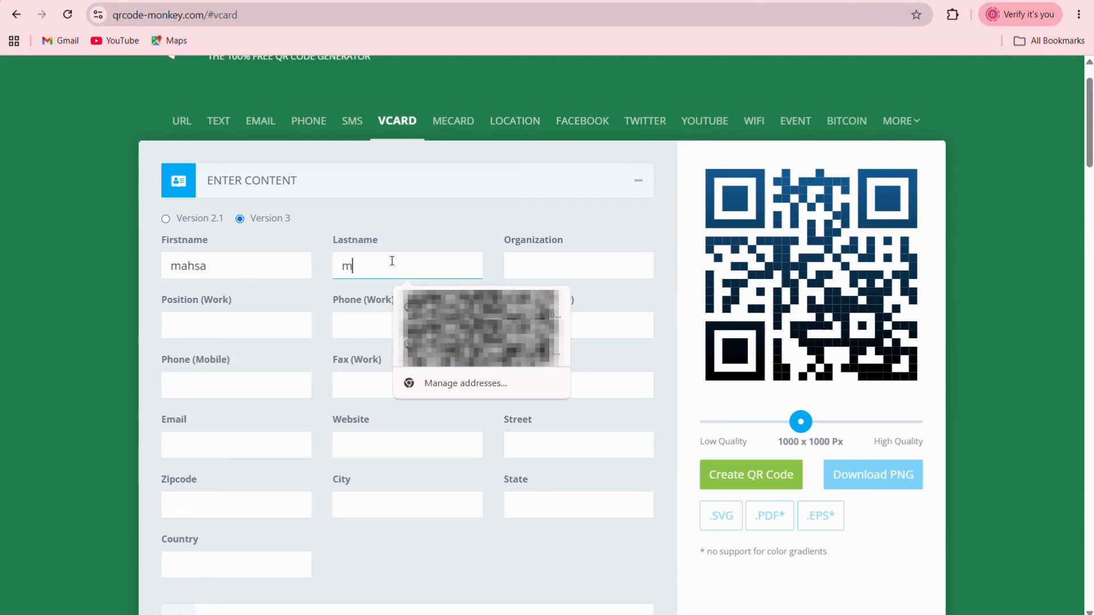
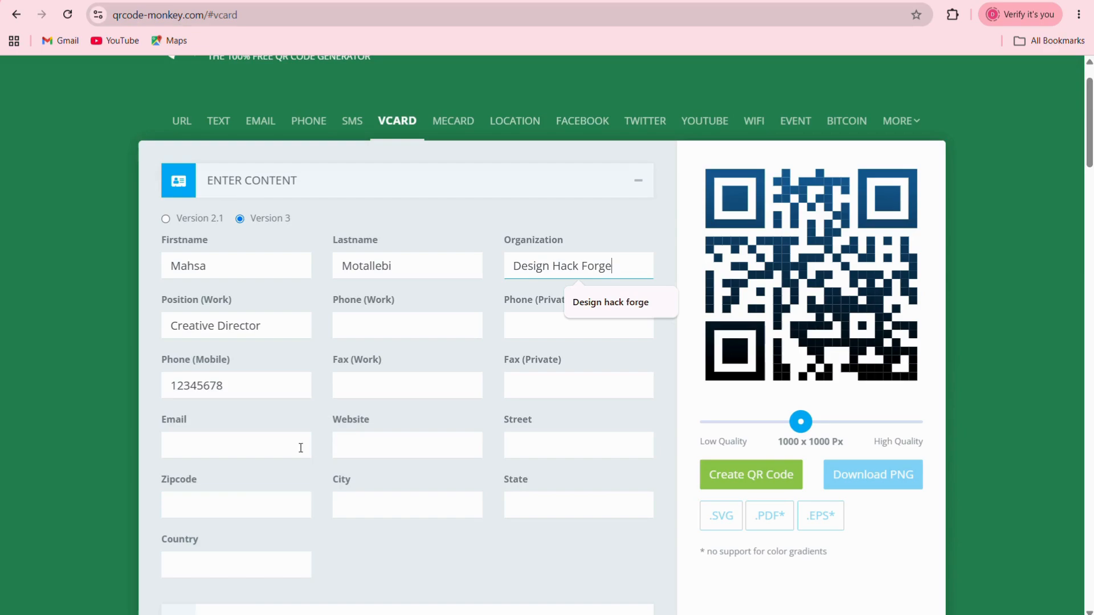
Step: Fill in the contact's e-mail and set the website to the saved YouTube link
key(ctrl+v)
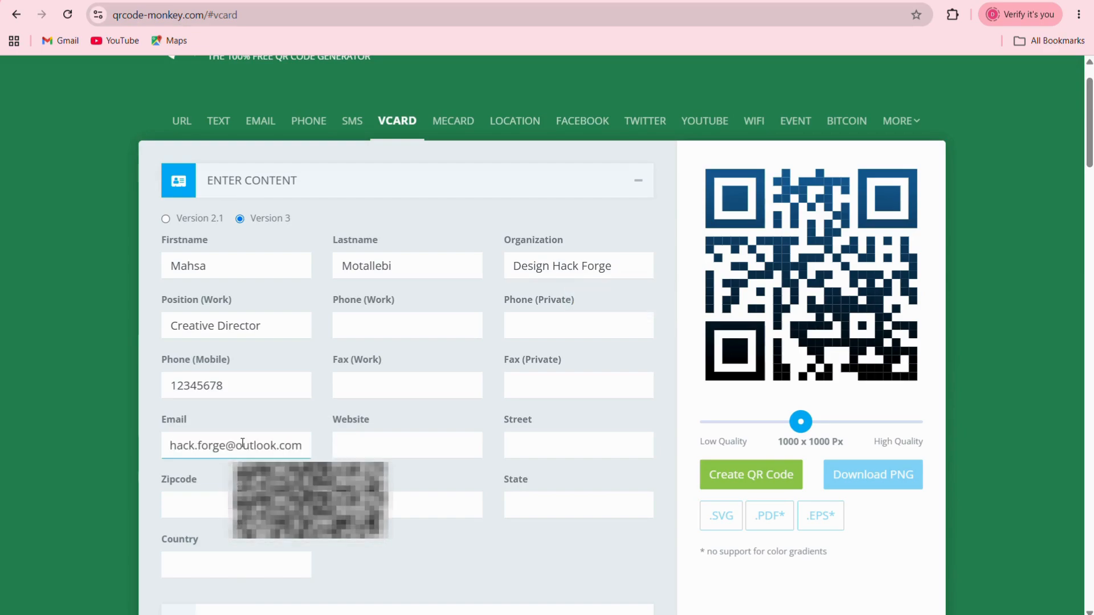
click(362, 439)
click(469, 482)
scroll(518, 342, down, 3)
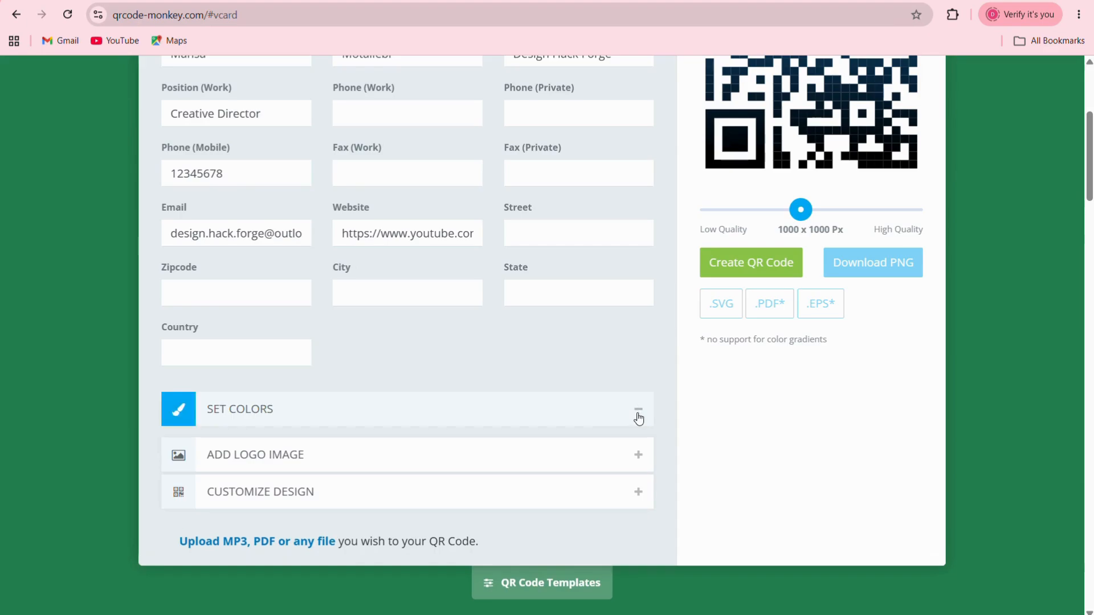
Step: Set the QR code's background colour to navy #142b4e and its foreground to white
click(518, 412)
scroll(518, 256, up, 2)
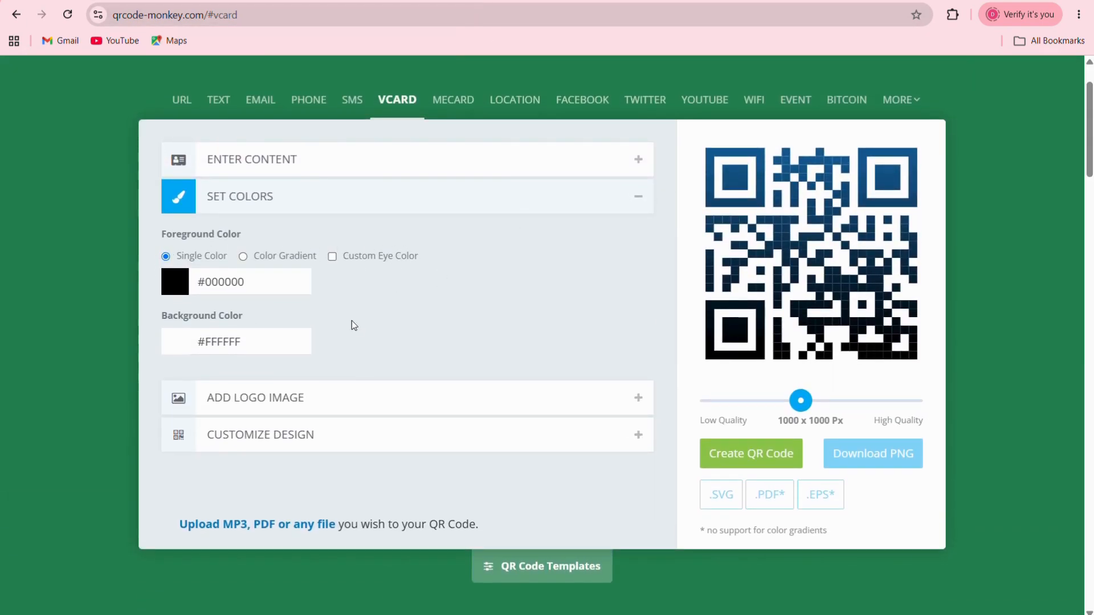
click(224, 343)
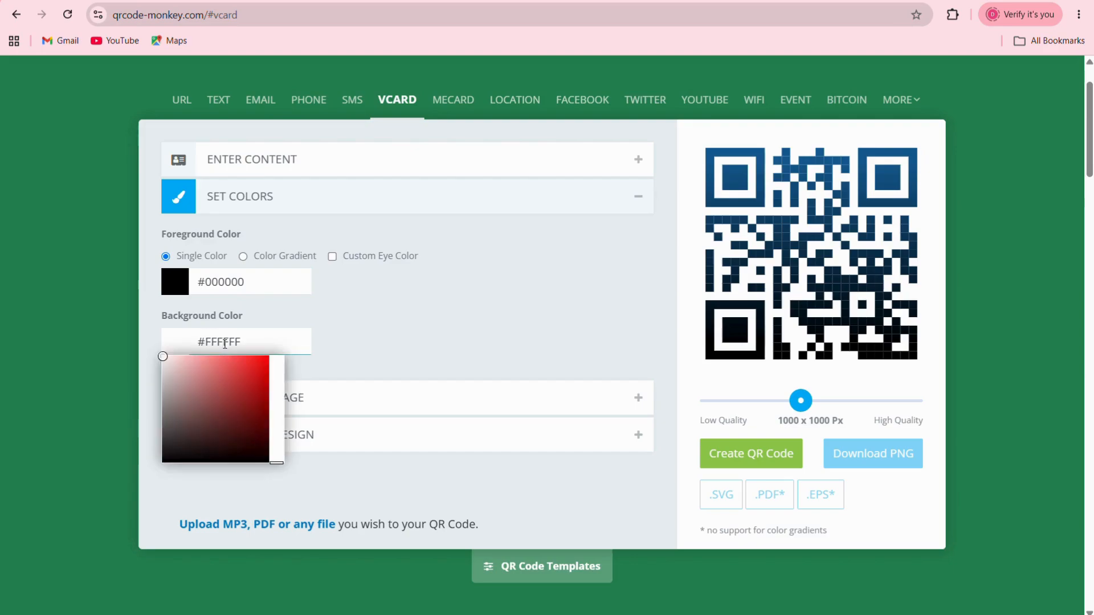
key(ctrl+a)
text(#142b4e)
key(Return)
click(167, 290)
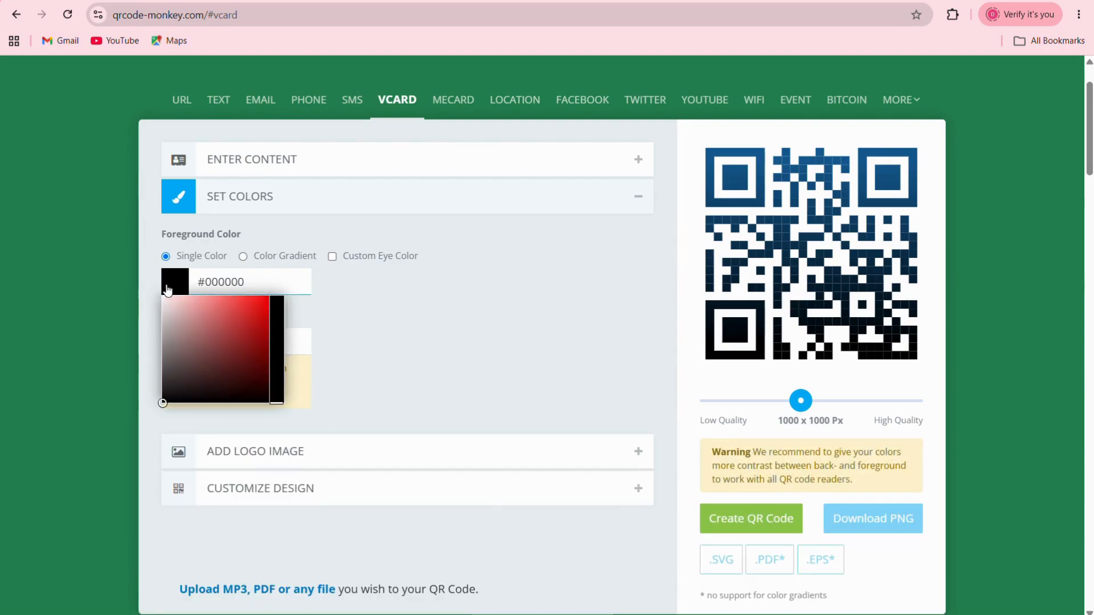
drag(166, 408, 162, 293)
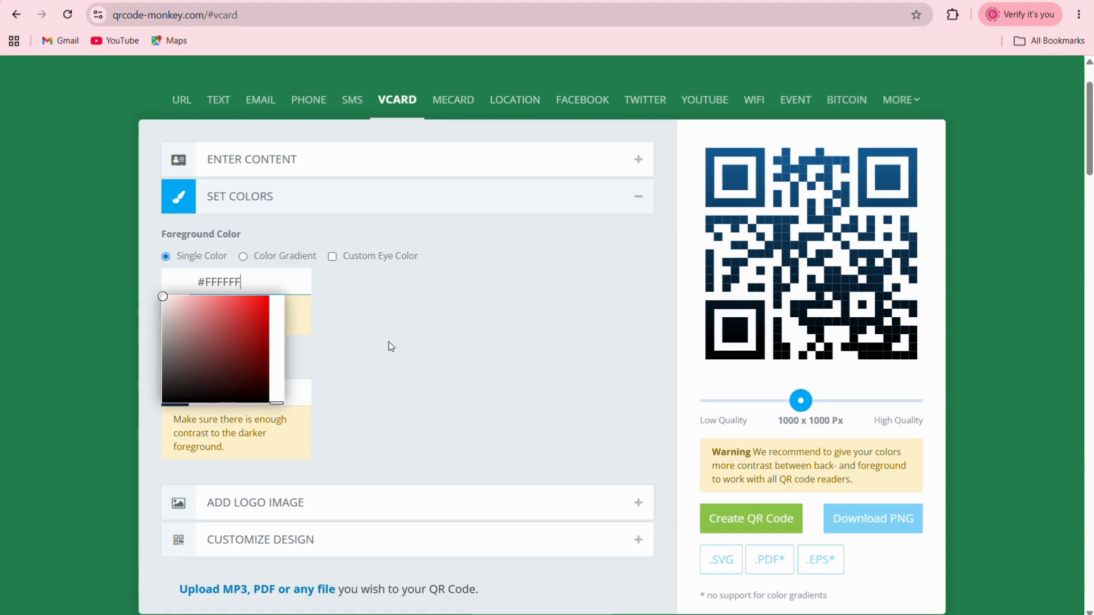
Step: Give the QR code rounded corner eyes, regenerate it and download it as a PNG
click(423, 365)
click(260, 539)
click(751, 481)
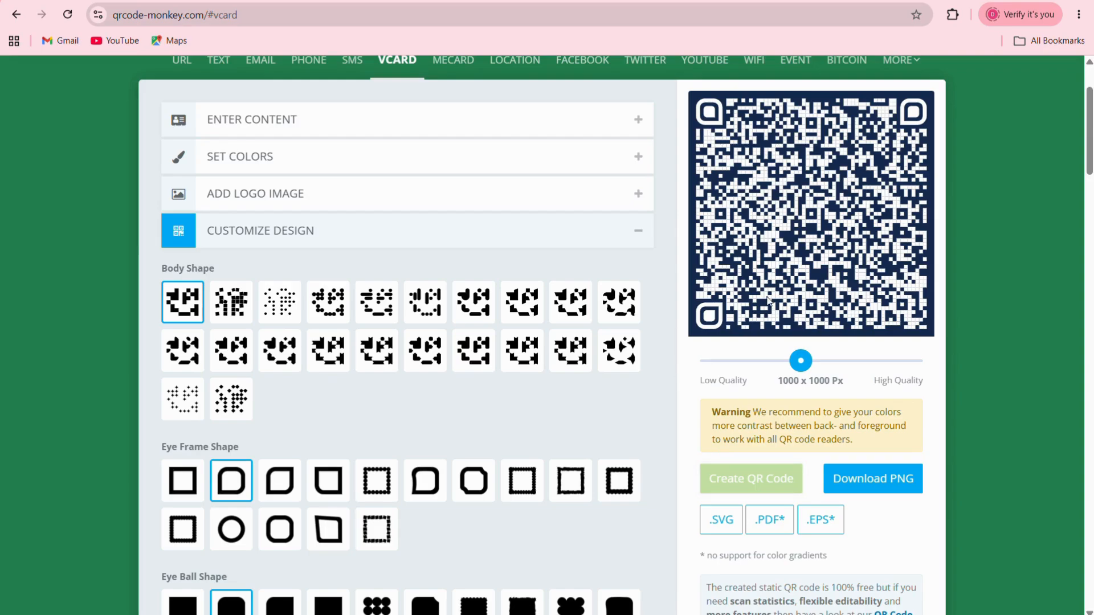
click(868, 478)
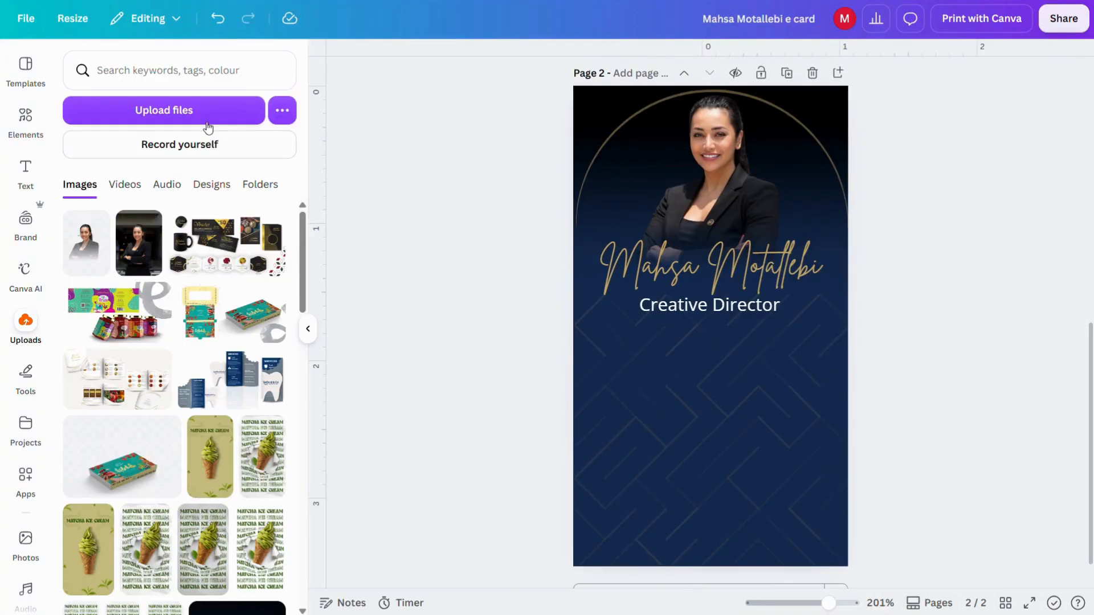
click(206, 120)
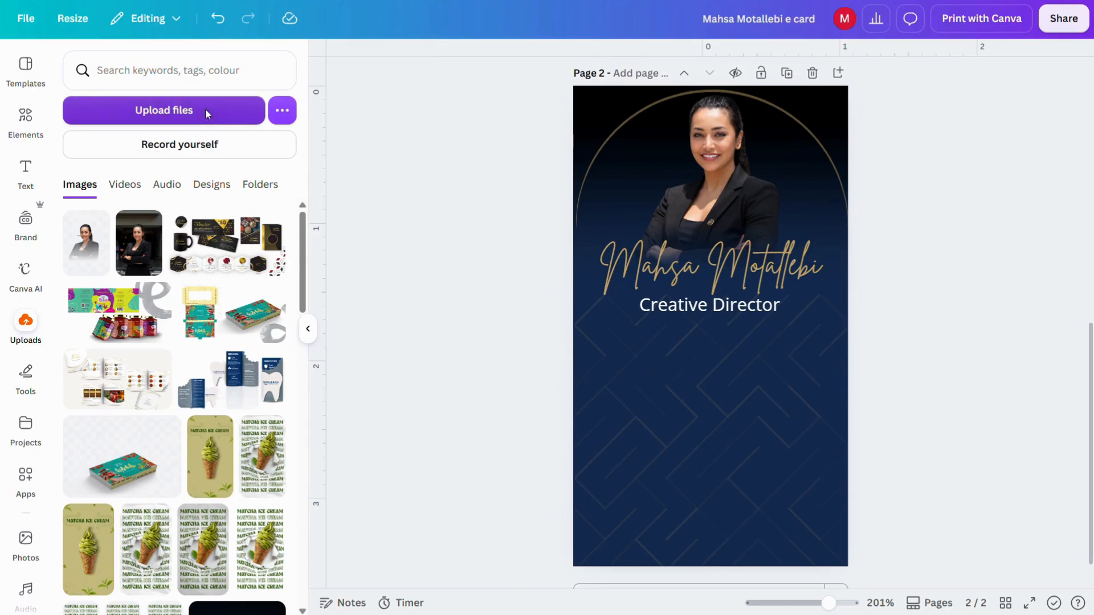
Step: Upload the QR code PNG from Downloads and add it to the card
double_click(354, 153)
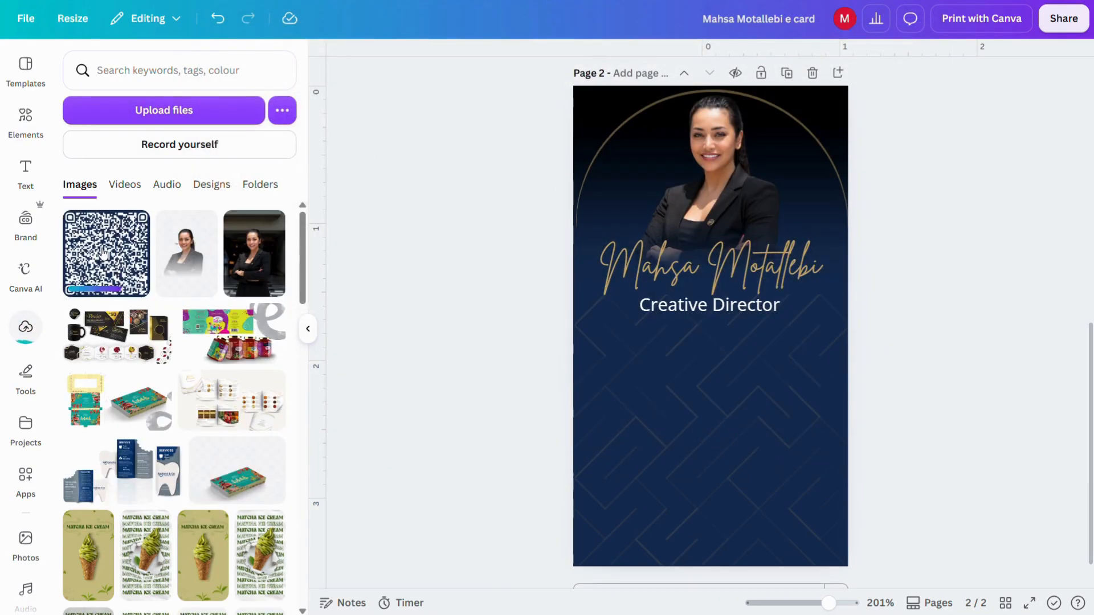
click(106, 250)
click(307, 329)
Step: Shrink the QR code and centre it below the 'Creative Director' title
drag(581, 365, 580, 451)
drag(490, 325, 515, 342)
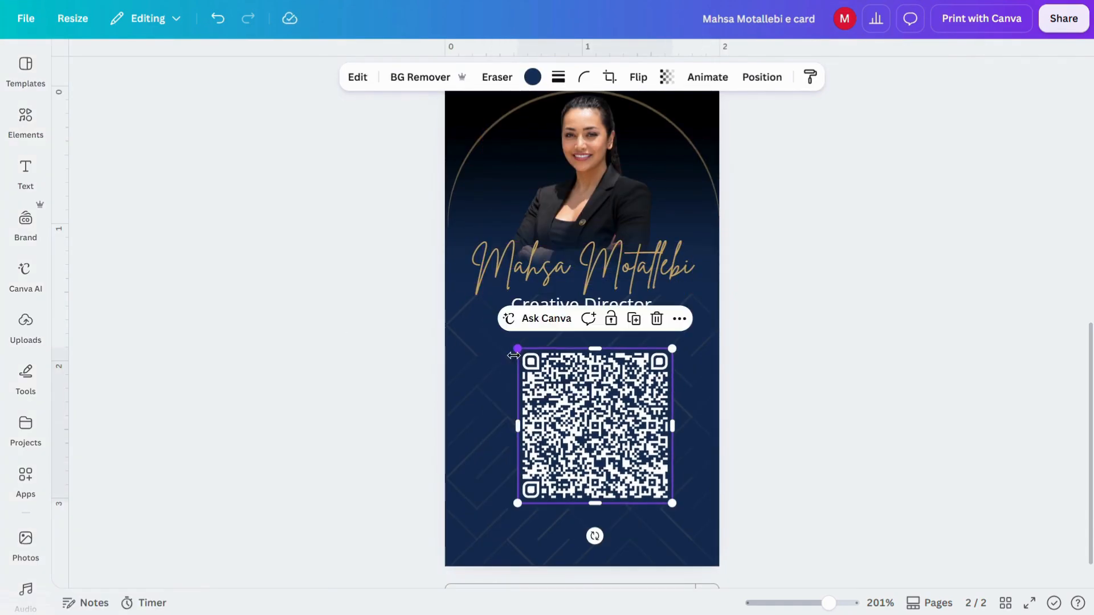
drag(607, 435, 596, 424)
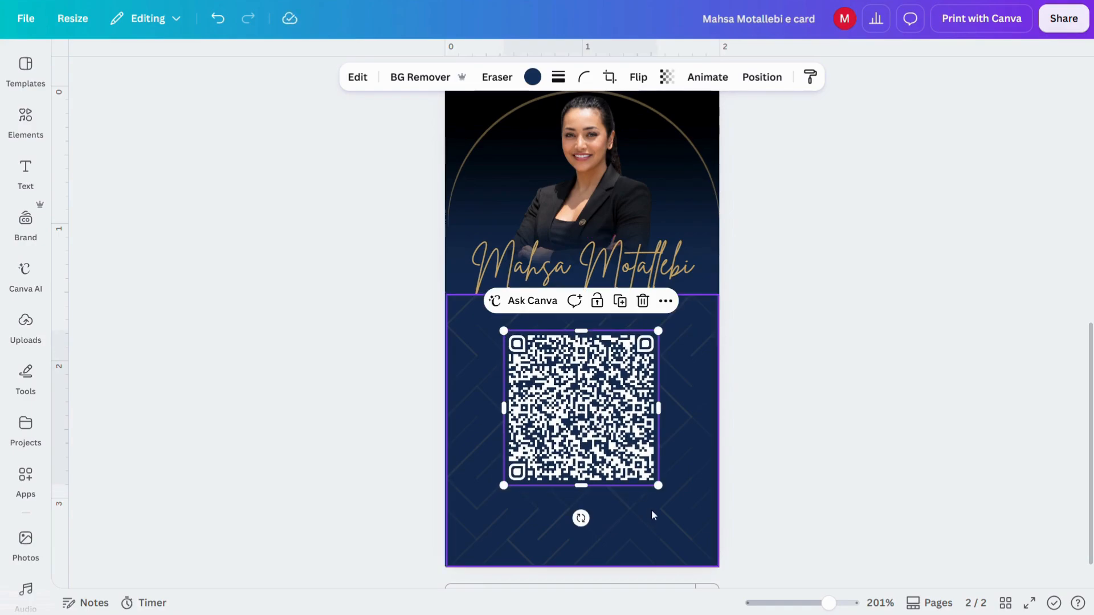
drag(658, 485, 621, 456)
drag(503, 331, 516, 342)
drag(637, 461, 647, 475)
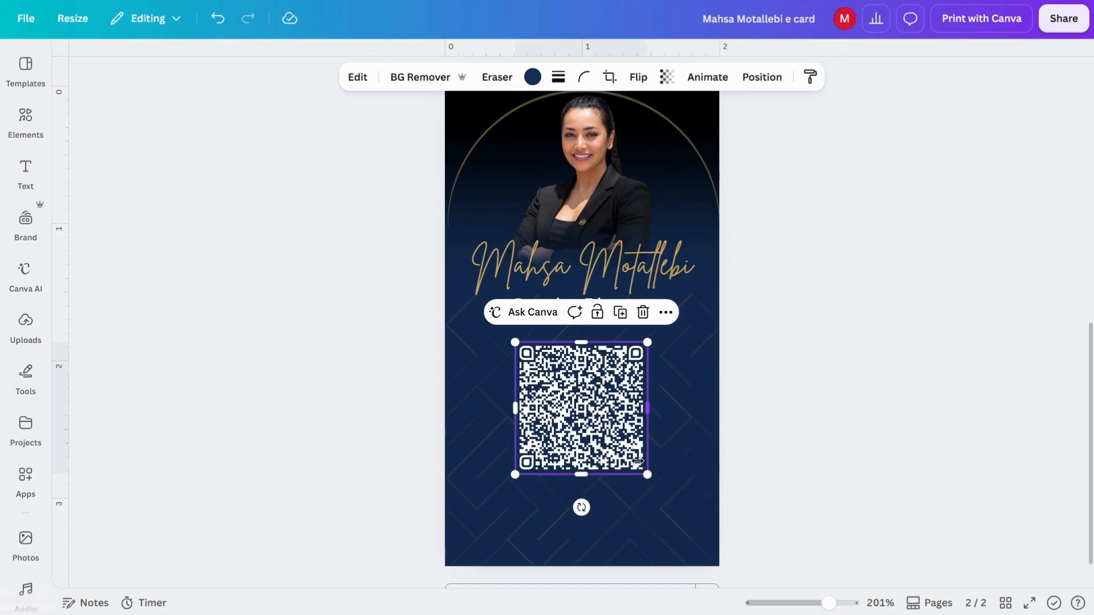
mouse_move(590, 418)
mouse_down()
mouse_move(580, 414)
mouse_move(592, 418)
mouse_up()
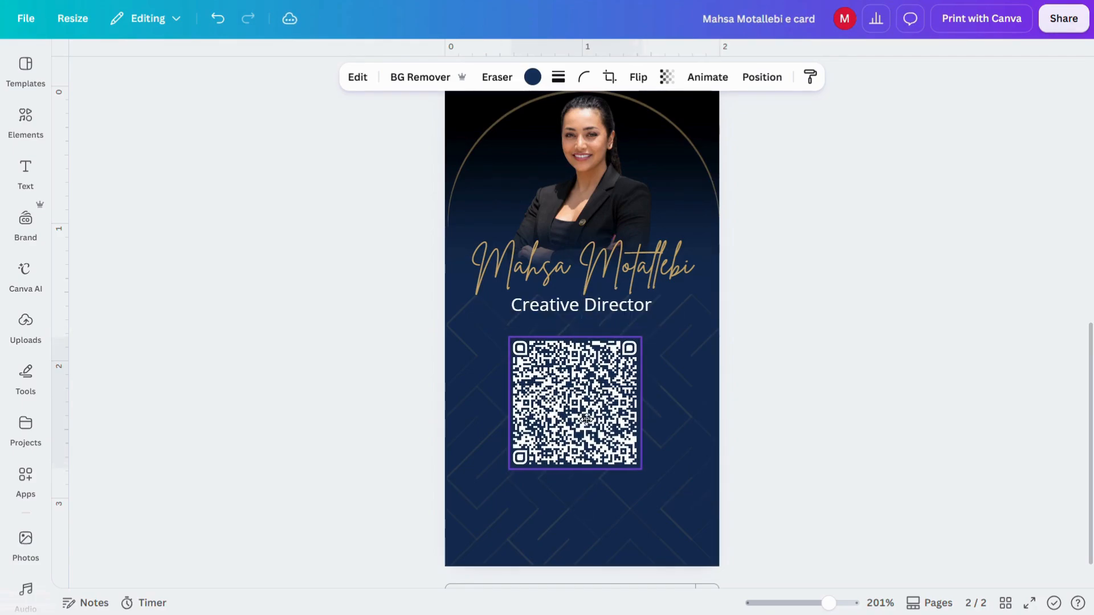
click(25, 121)
Step: Add a rounded square with no fill and a solid gold outline of weight 2
click(91, 203)
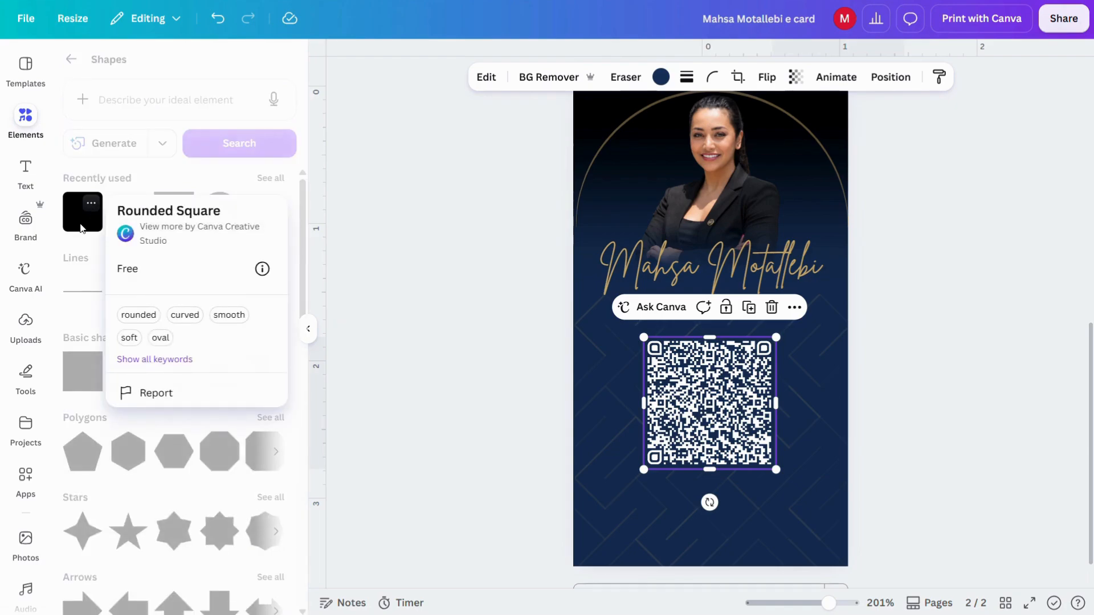
click(81, 228)
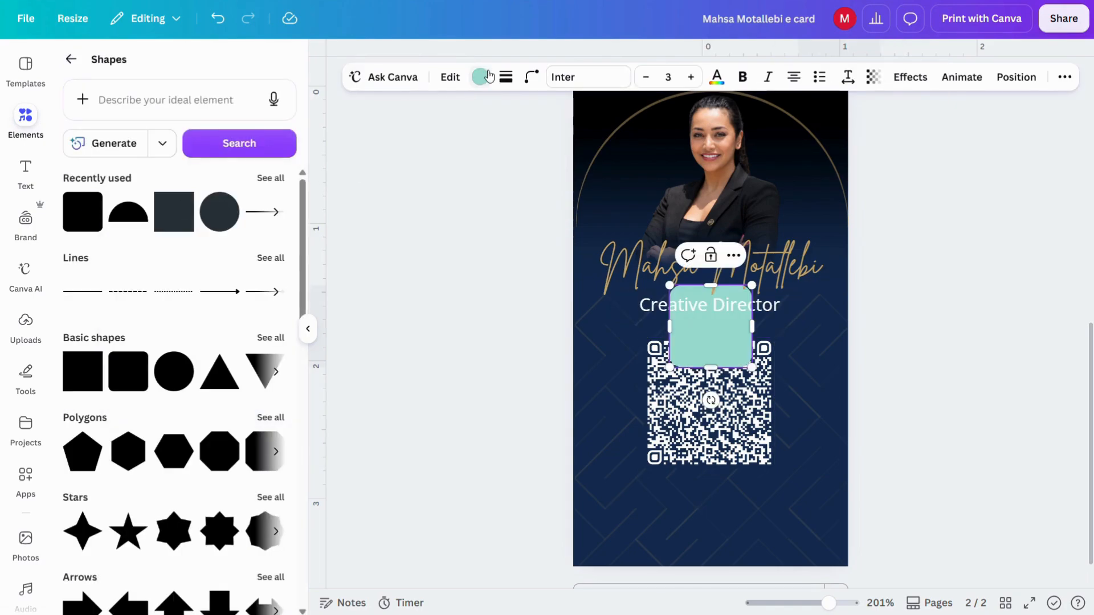
click(481, 77)
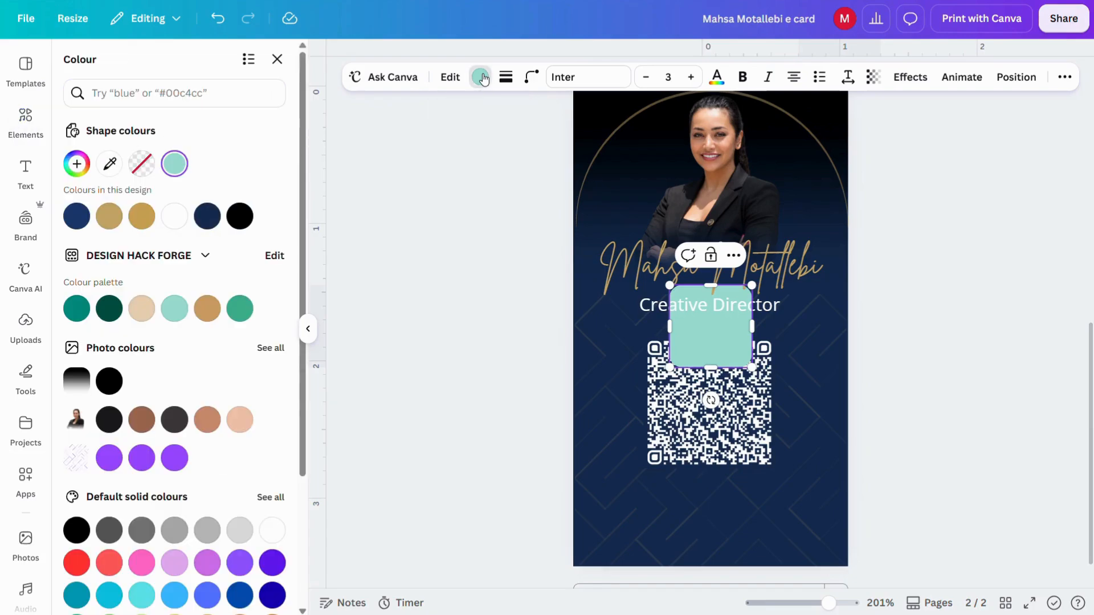
click(132, 169)
click(507, 77)
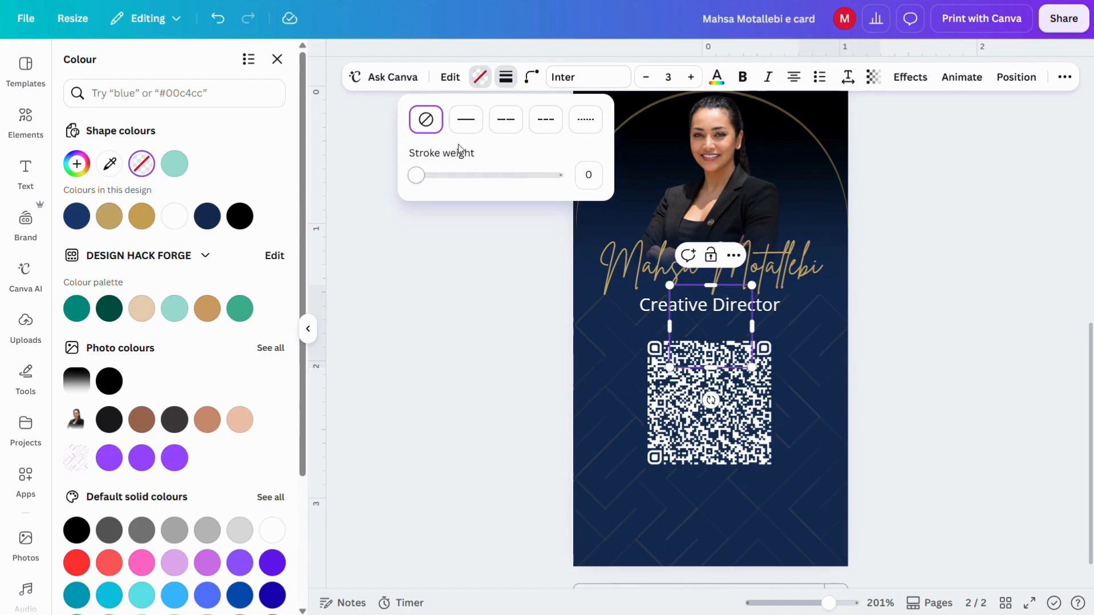
click(459, 125)
drag(415, 175, 418, 178)
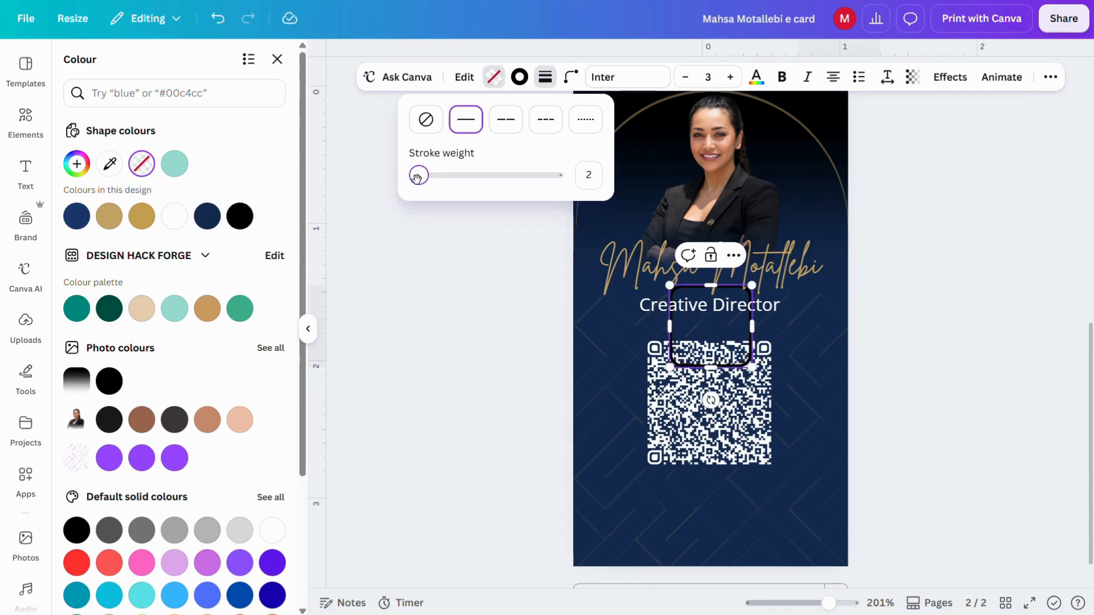
click(519, 77)
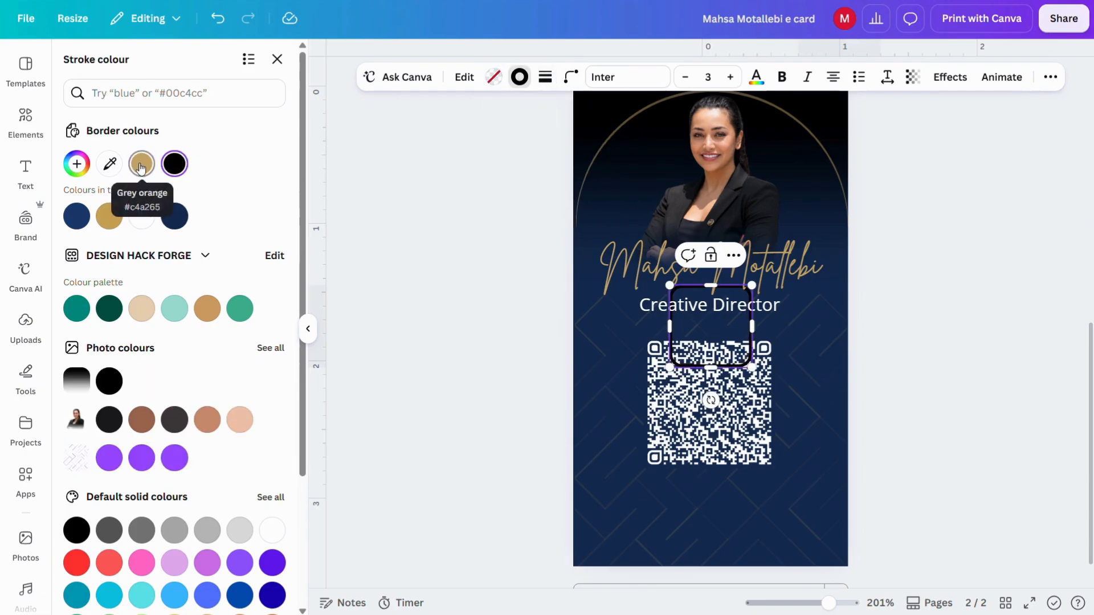
click(140, 167)
click(306, 333)
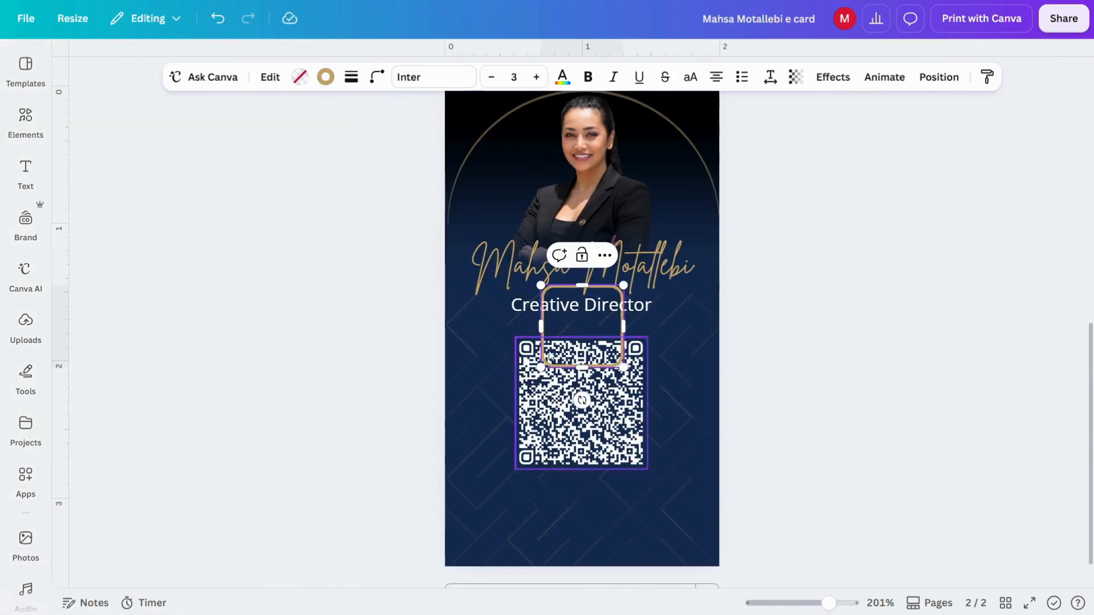
Step: Move and resize the gold rounded square so it frames the whole QR code
drag(604, 344, 579, 393)
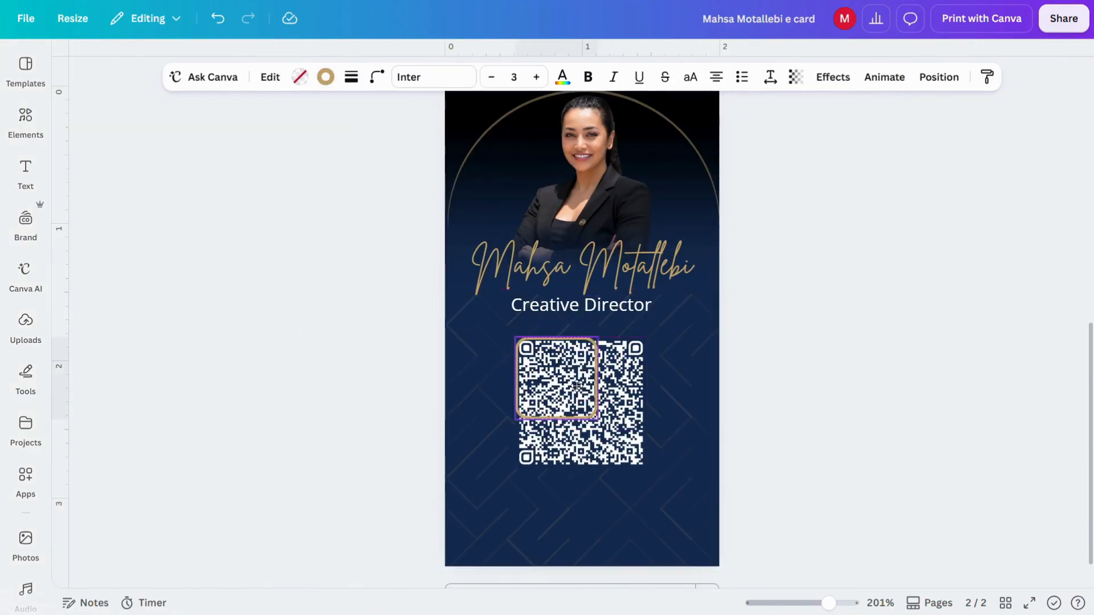
ctrl+scroll(602, 427, up, 5)
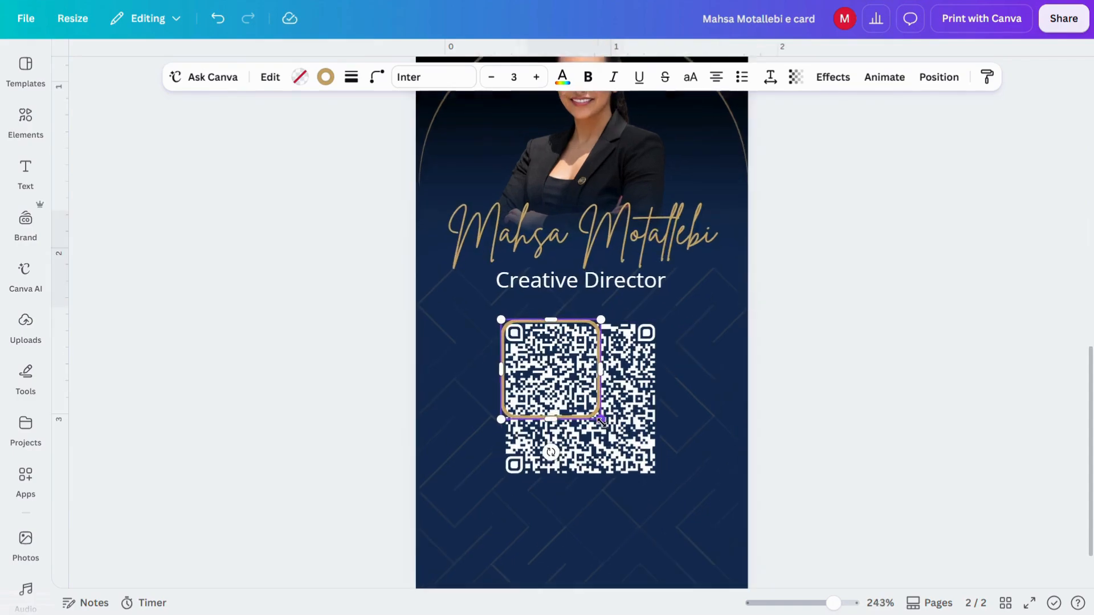
drag(609, 418, 705, 504)
ctrl+scroll(705, 505, down, 5)
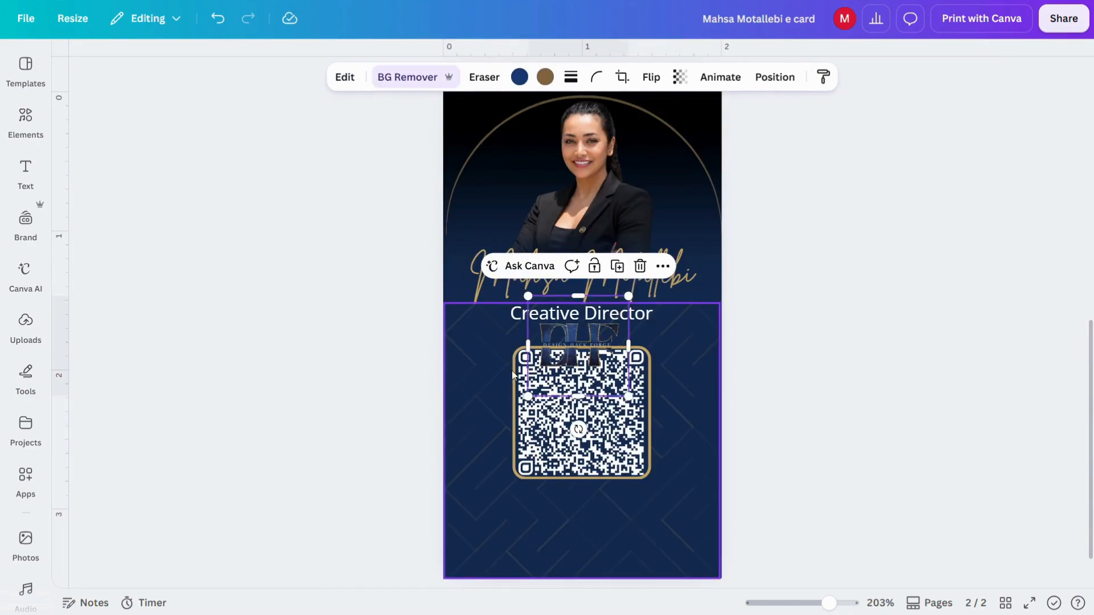
Step: Move the DHF logo below the QR code at the bottom of the card and deselect it
drag(597, 328, 600, 514)
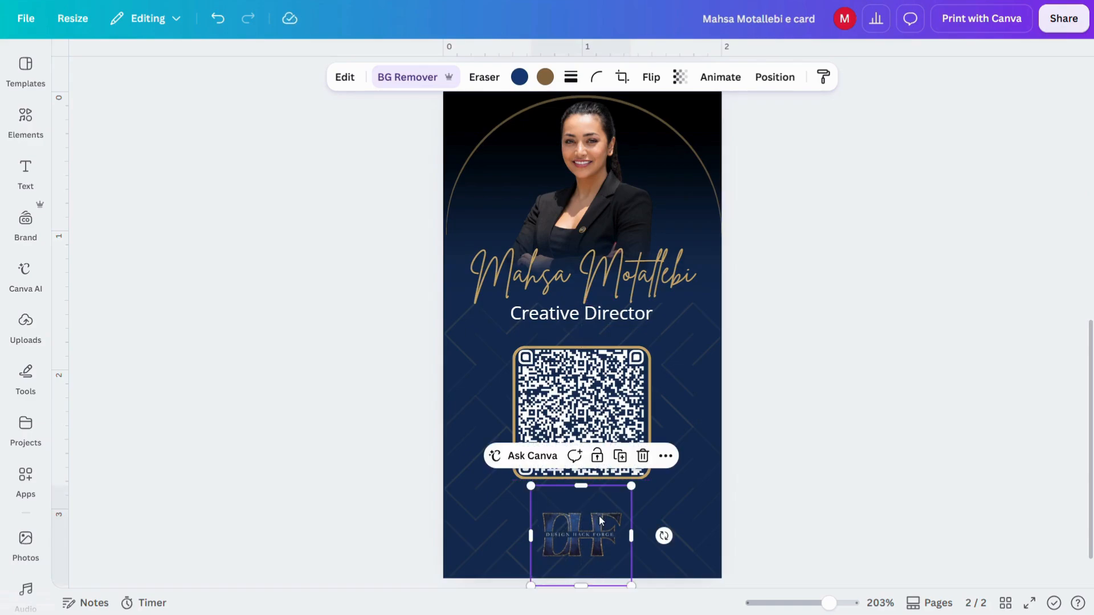
click(900, 387)
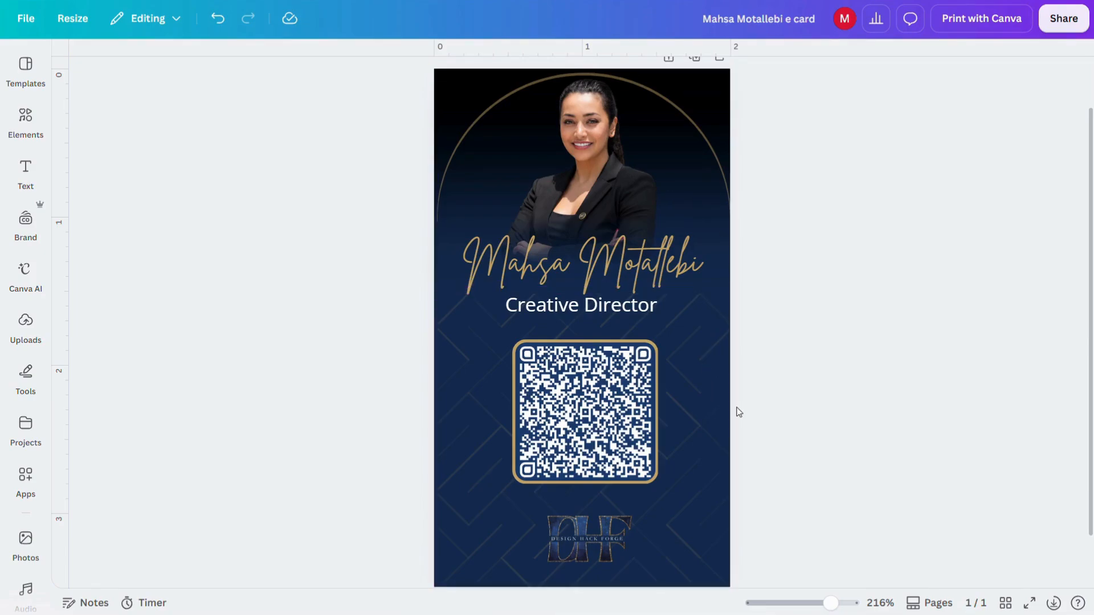
Step: Open Share, check the Download file types keeping PNG, and return to the sharing options
click(1065, 20)
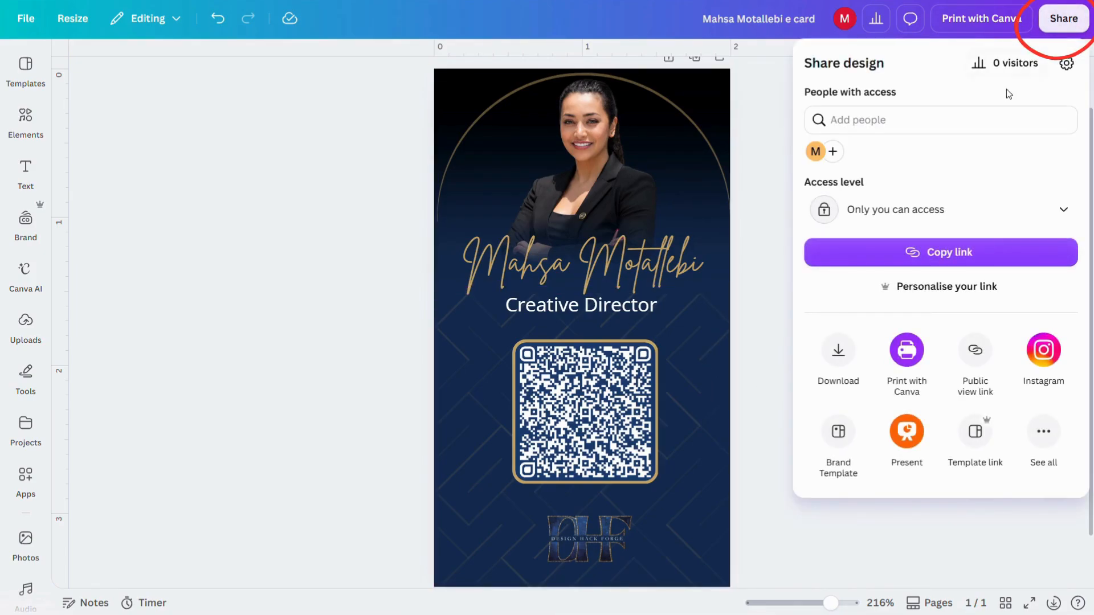
click(840, 349)
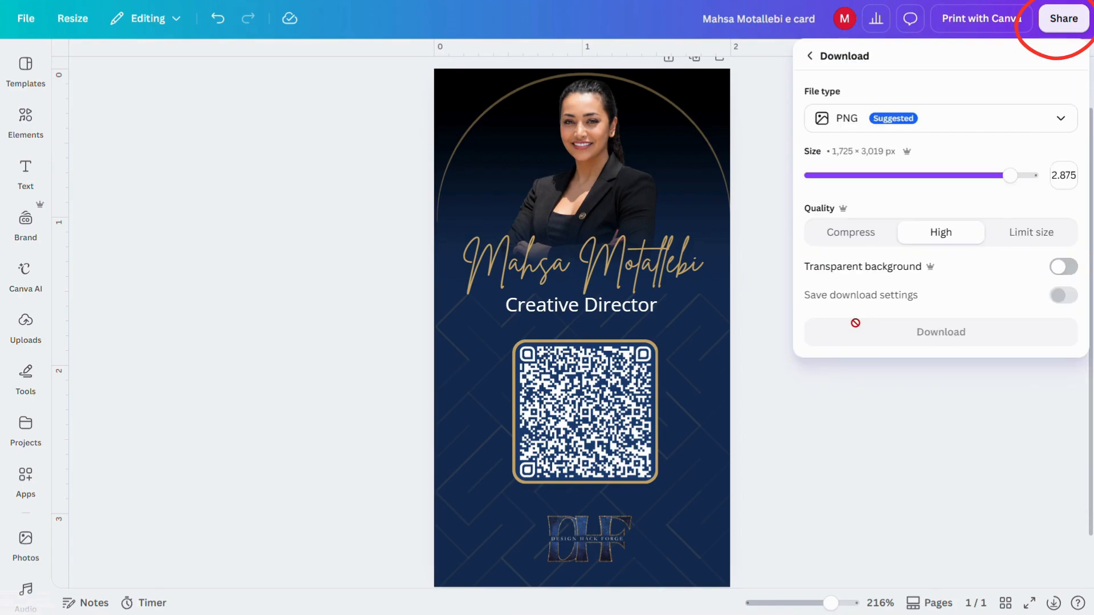
click(1060, 121)
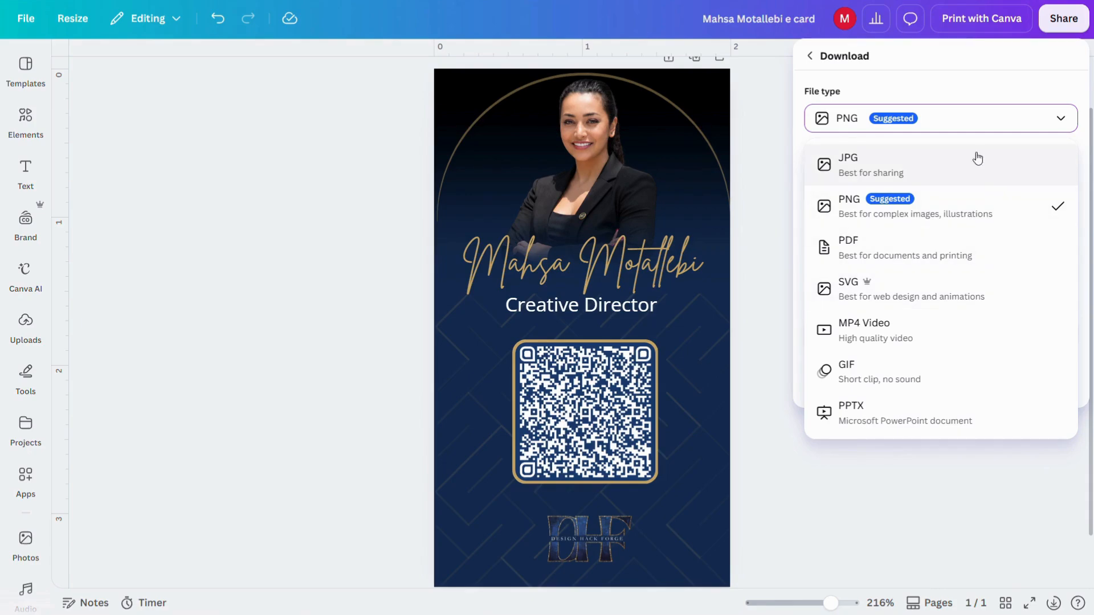
click(815, 59)
click(814, 58)
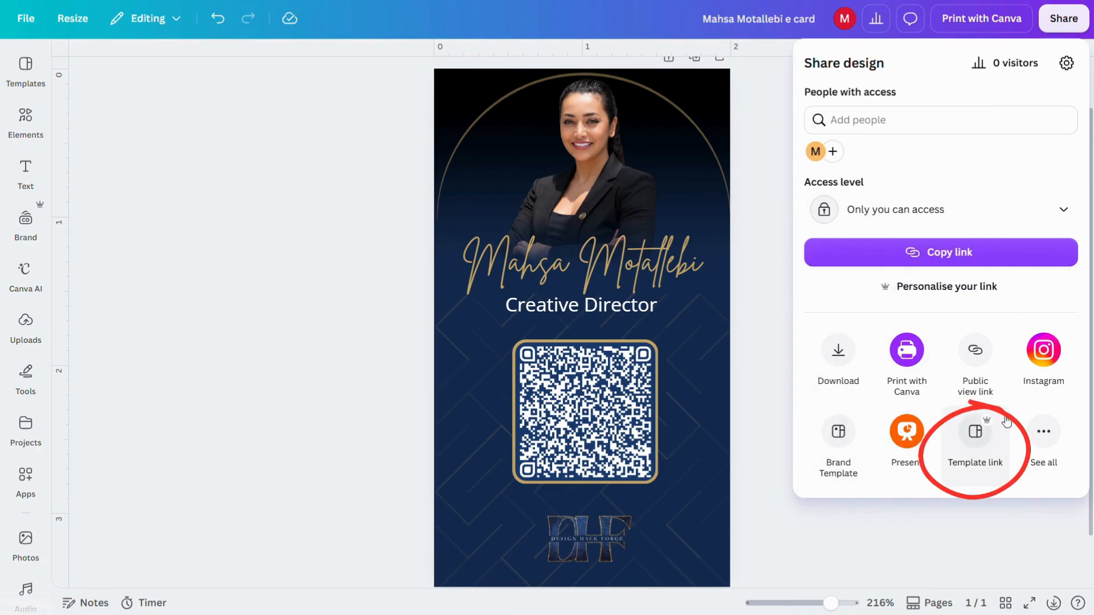
Step: Create a public template link for the card, copy it, and return to Share design
click(985, 443)
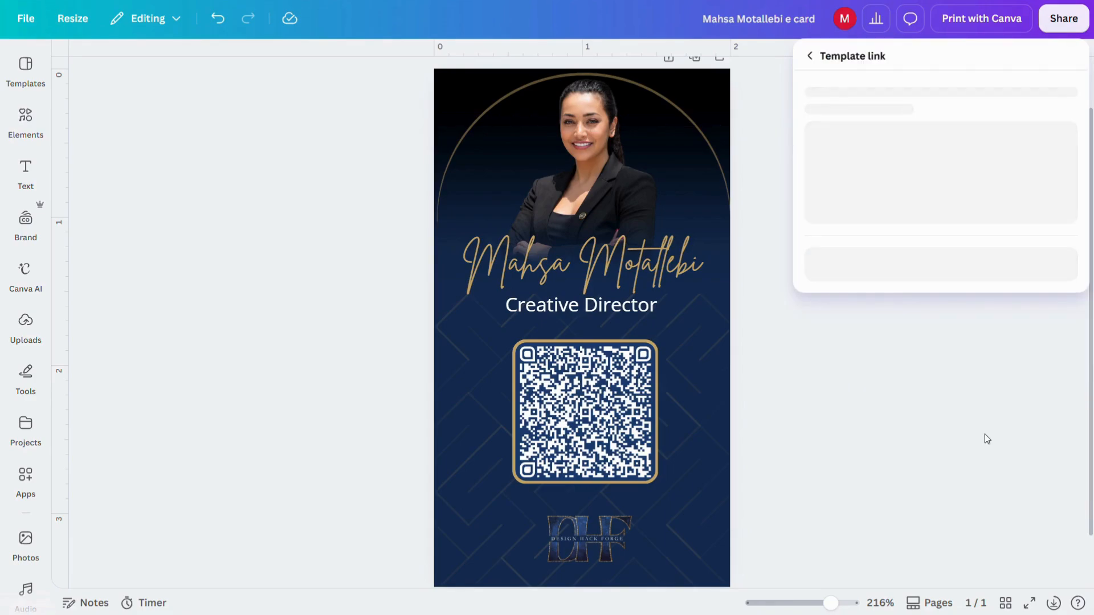
click(984, 349)
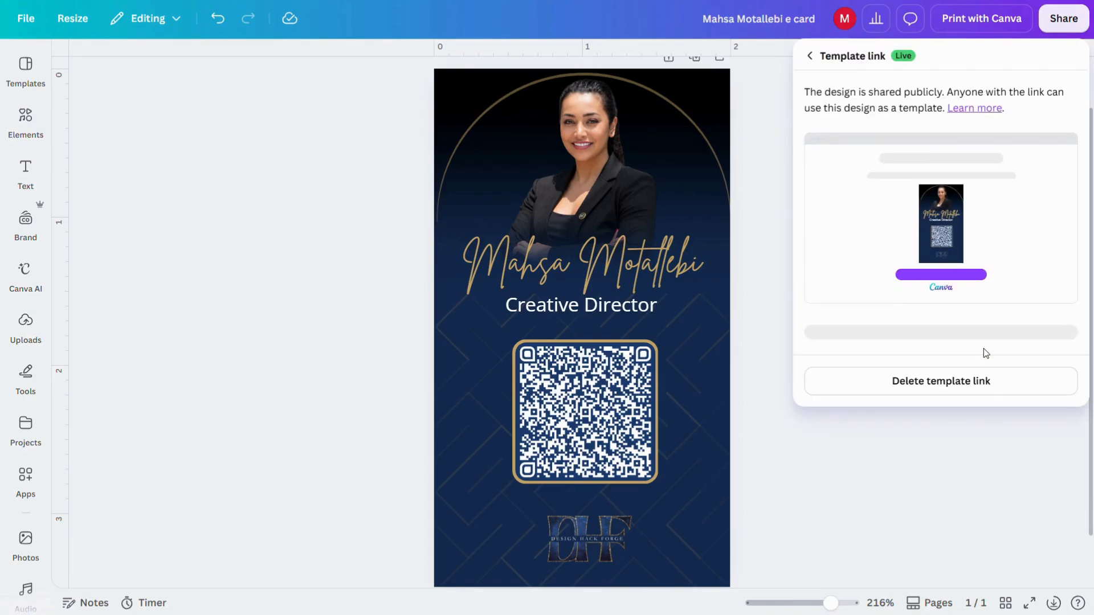
click(1051, 335)
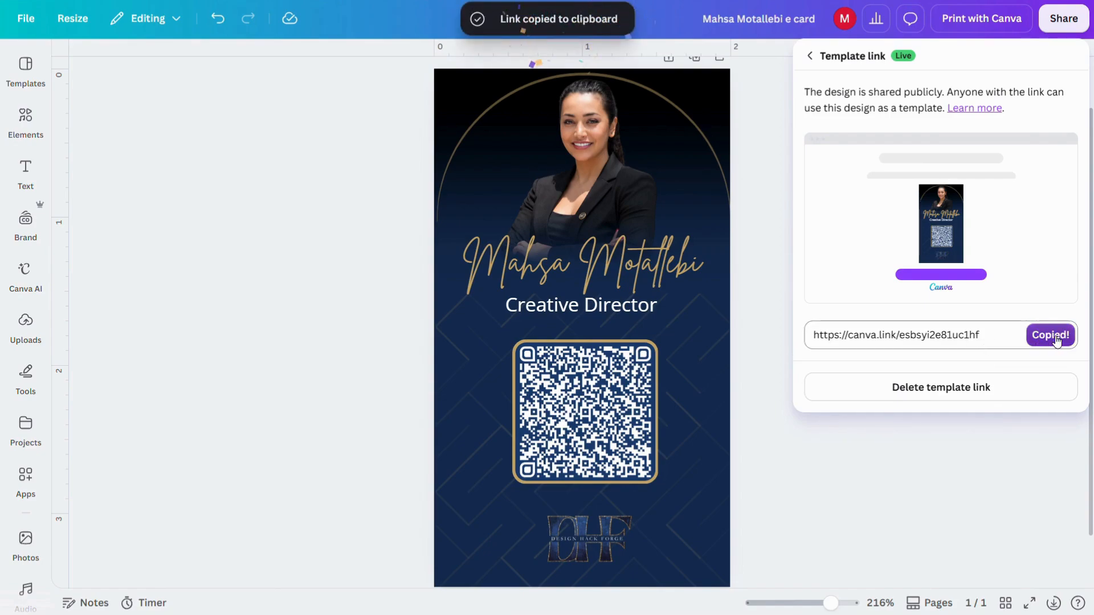
click(813, 54)
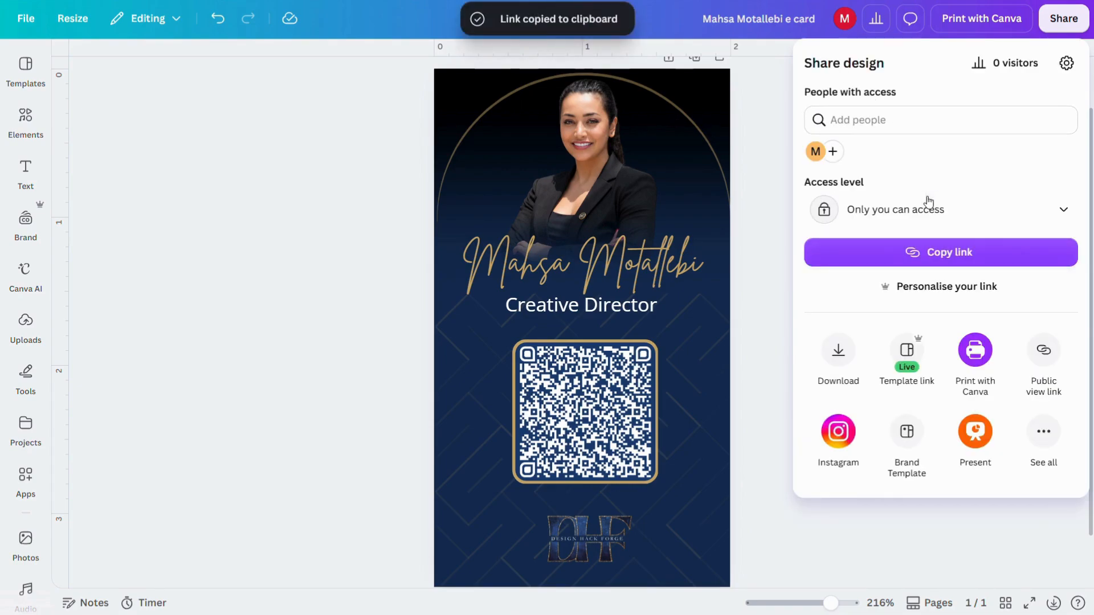